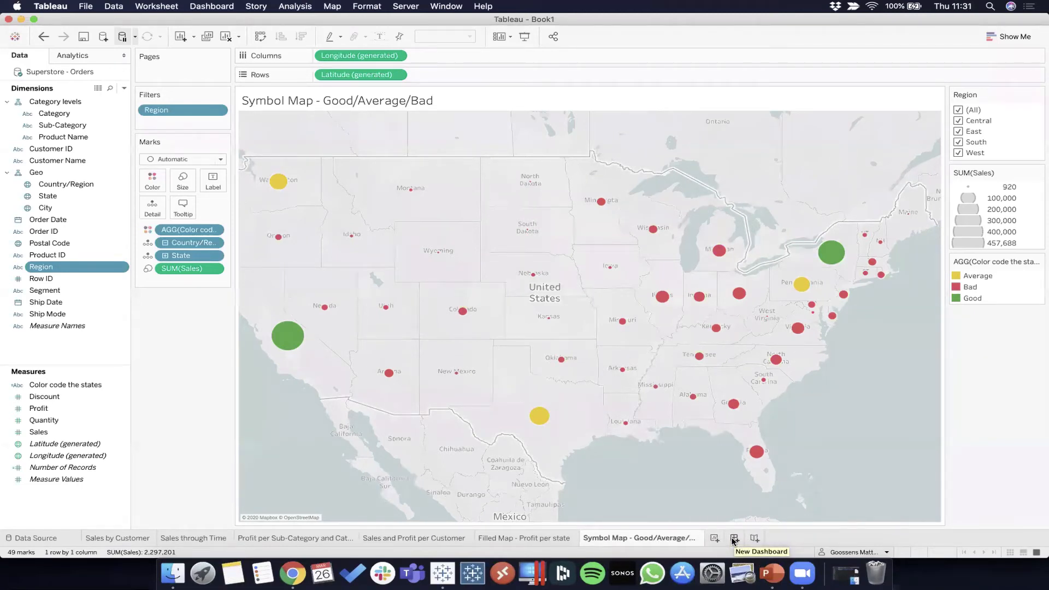
Create a new dashboard in the workbook.
{"action": "left_click", "coordinate": [733, 540]}
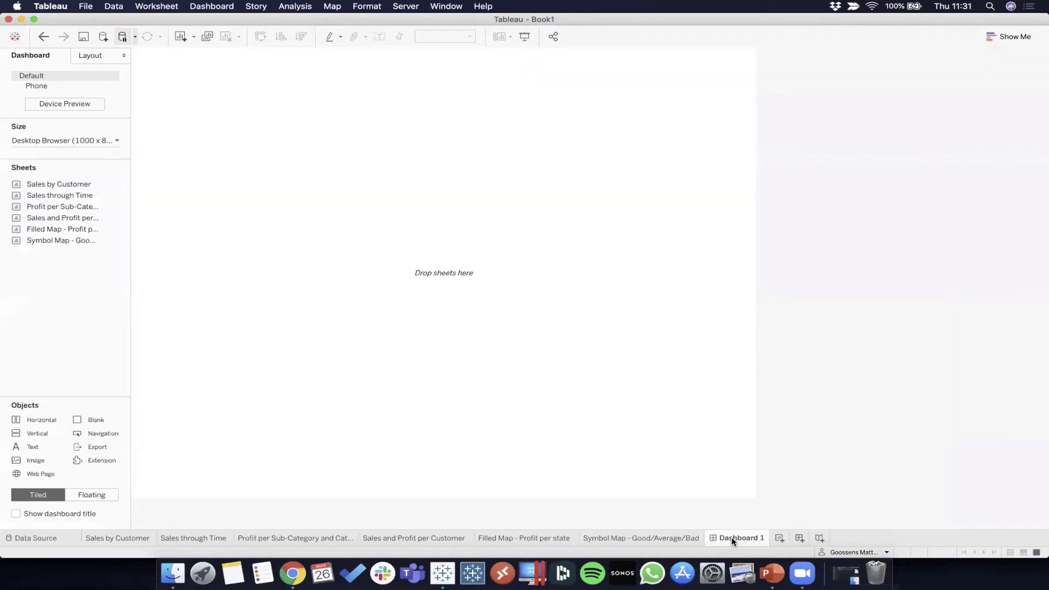
{"action": "left_click", "coordinate": [193, 38]}
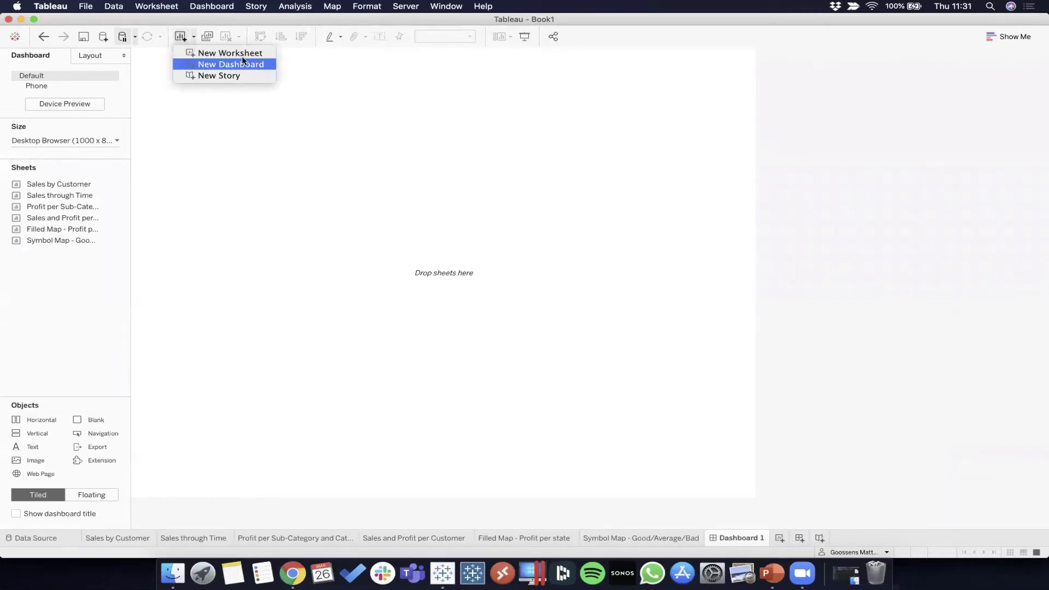
{"action": "left_click", "coordinate": [403, 138]}
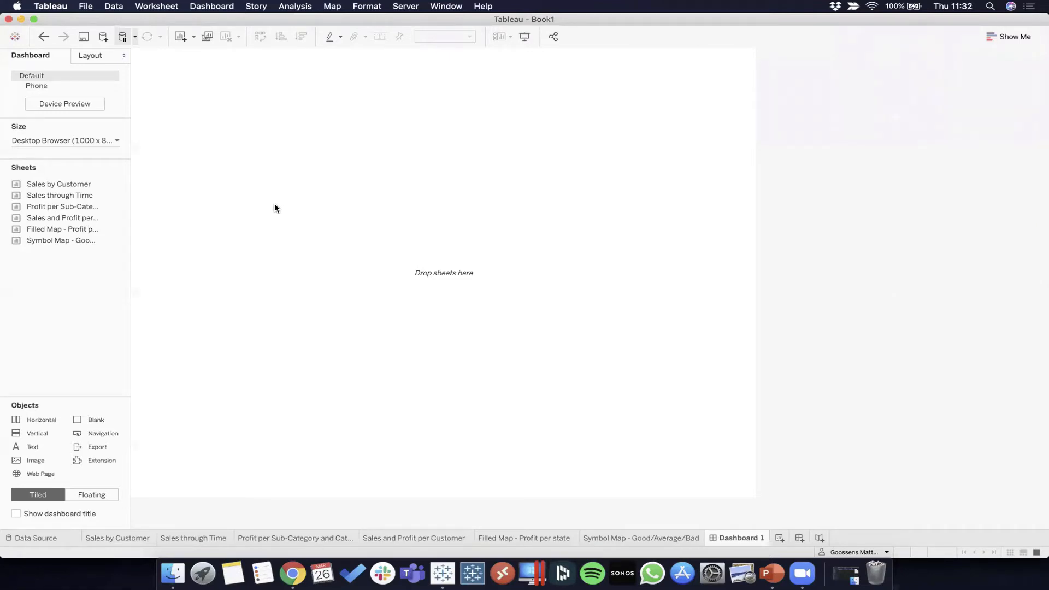
Set the dashboard size to Automatic and show the dashboard title.
{"action": "left_click", "coordinate": [118, 142]}
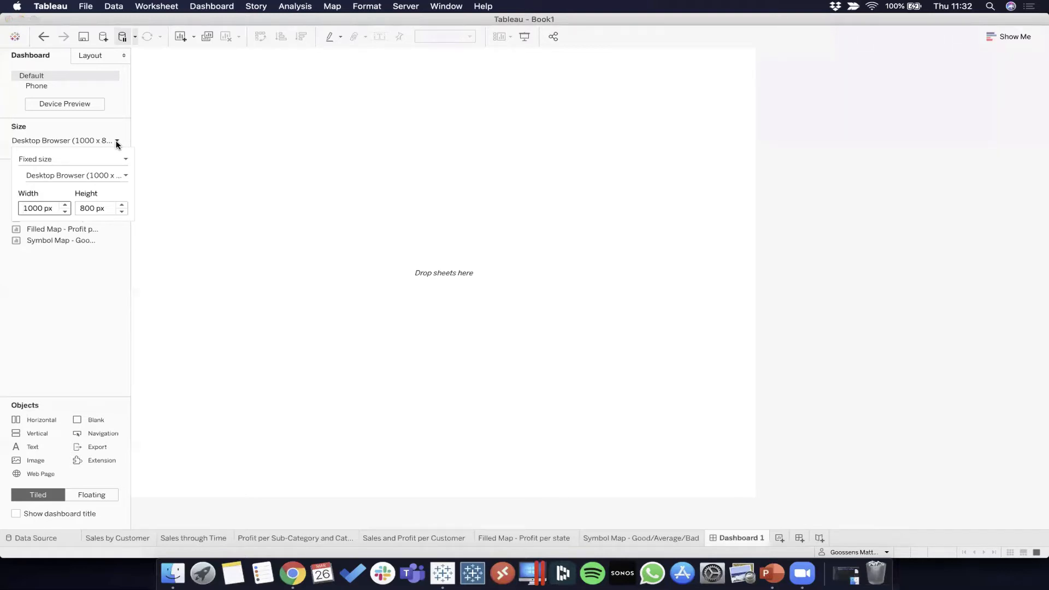
{"action": "left_click", "coordinate": [247, 151]}
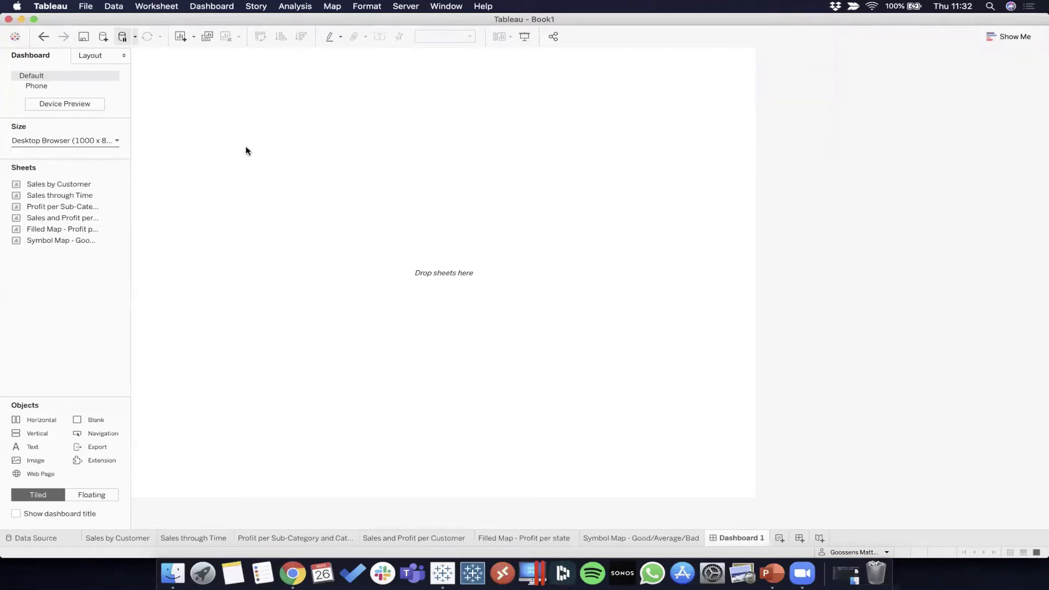
{"action": "left_click", "coordinate": [107, 140]}
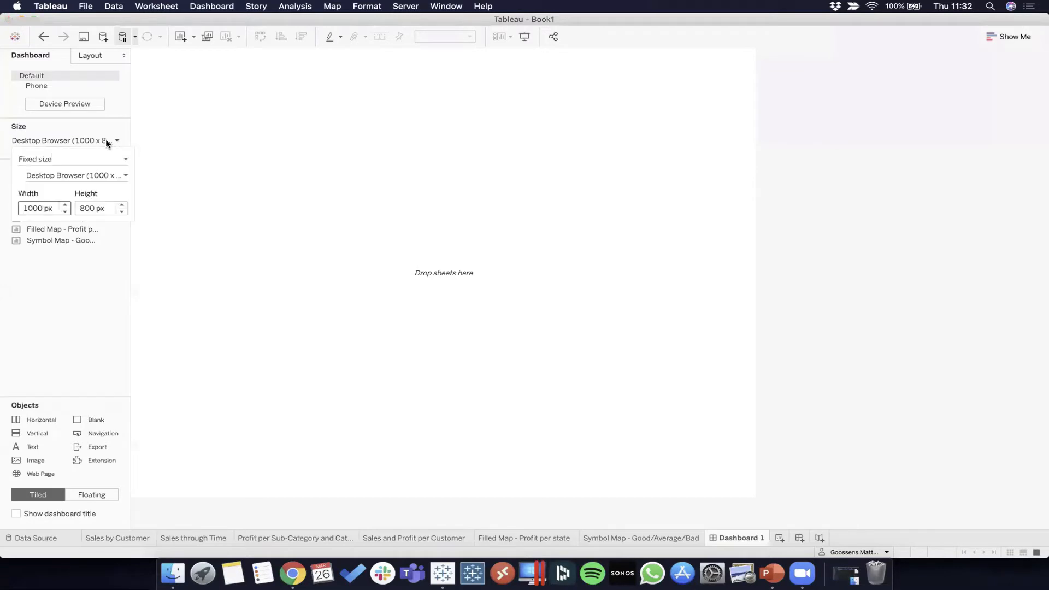
{"action": "left_click", "coordinate": [27, 160]}
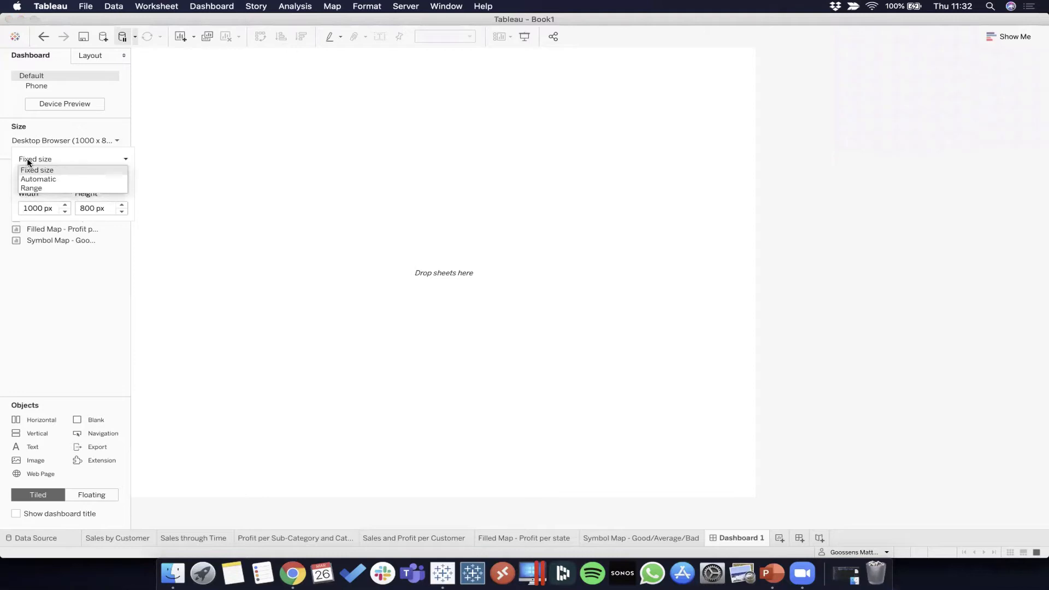
{"action": "left_click", "coordinate": [91, 176]}
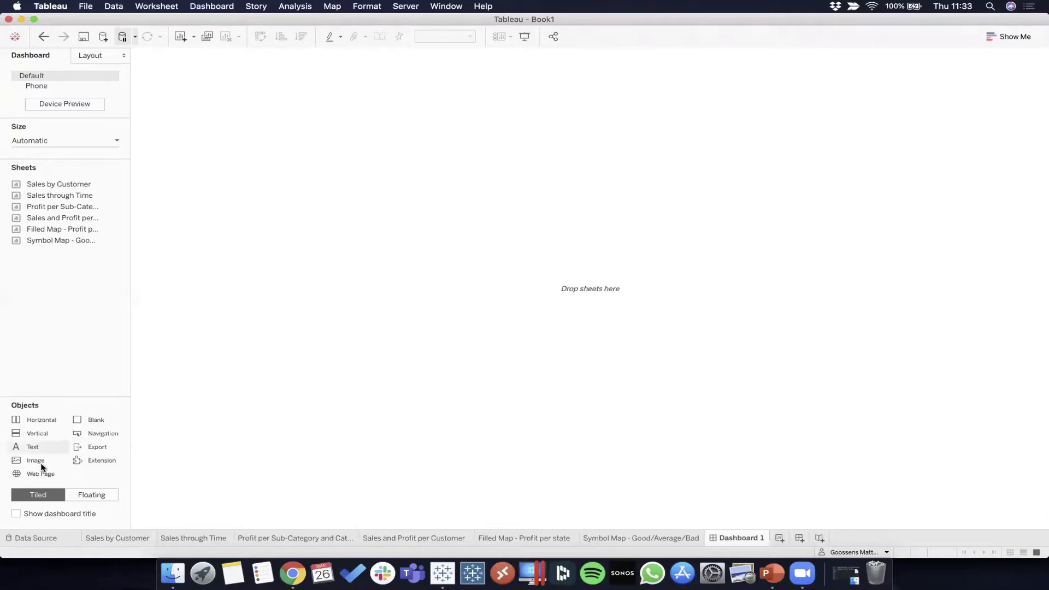
{"action": "left_click", "coordinate": [16, 515]}
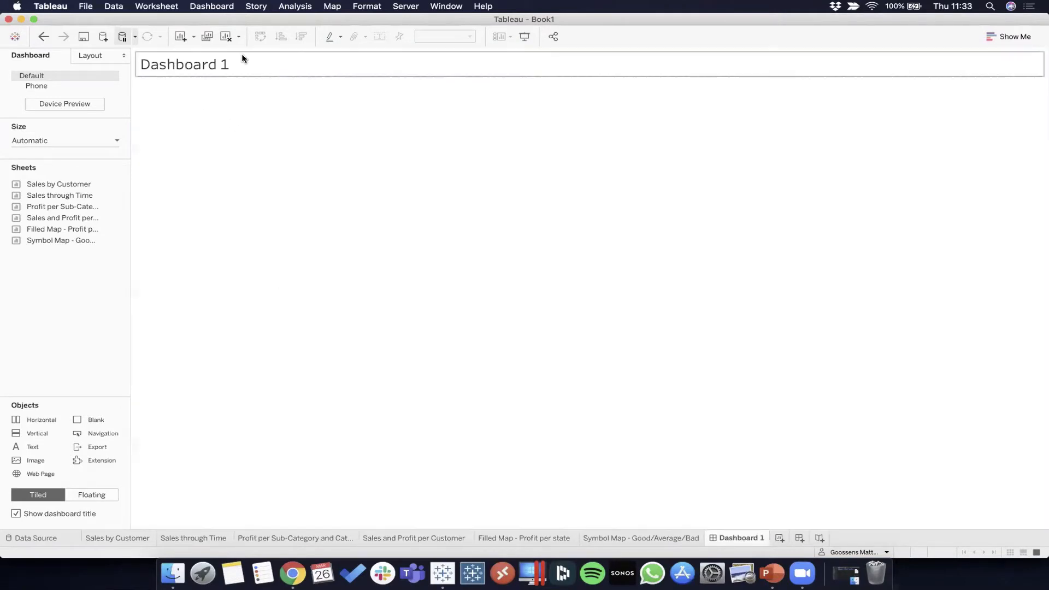
{"action": "double_click", "coordinate": [186, 71]}
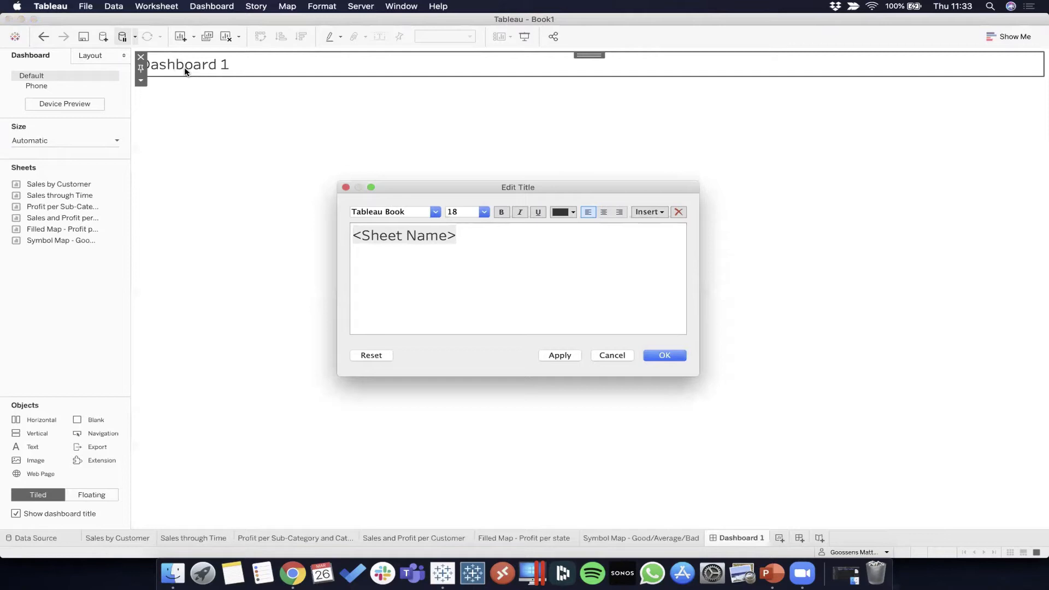
{"action": "left_click", "coordinate": [346, 188]}
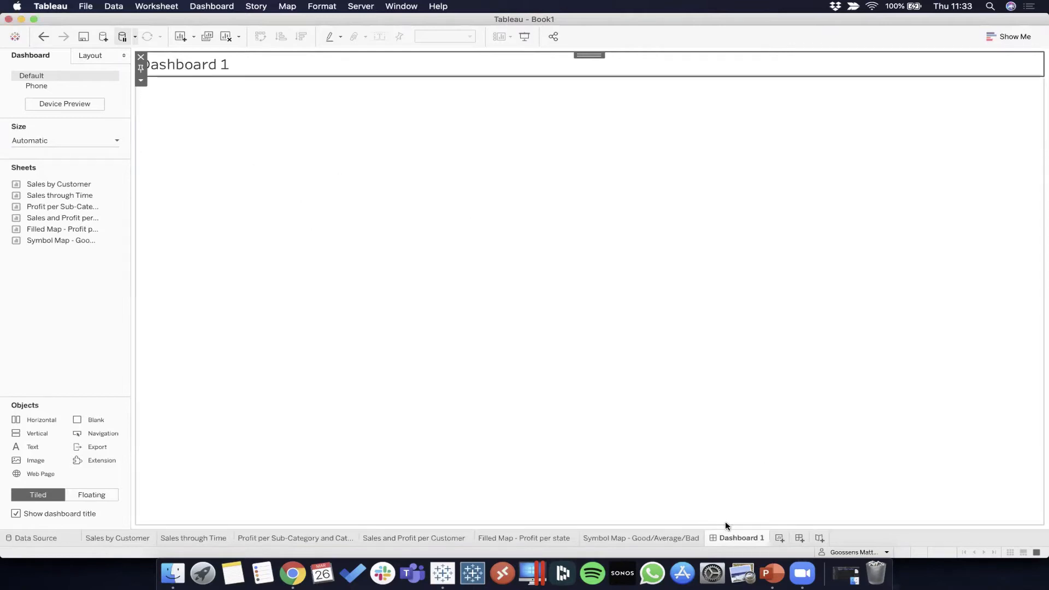
{"action": "double_click", "coordinate": [726, 538]}
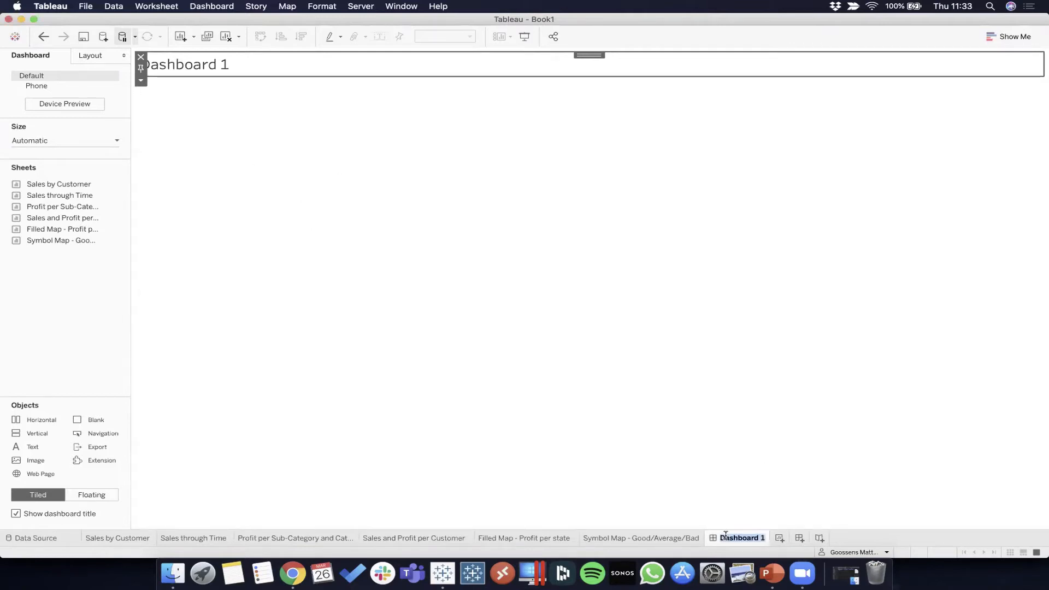
{"action": "left_click", "coordinate": [586, 392]}
Replace the dashboard title's sheet-name placeholder with "My first dashboard | Superstore".
{"action": "left_click", "coordinate": [186, 68]}
{"action": "double_click", "coordinate": [186, 68]}
{"action": "key", "text": "super+a"}
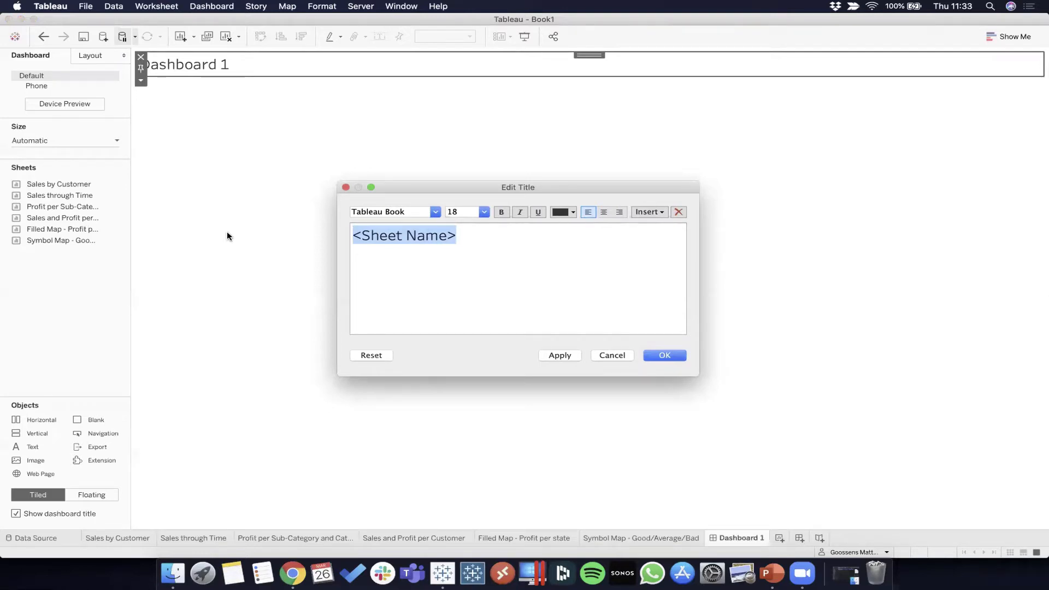
{"action": "type", "text": "My first dashboard | Superstore"}
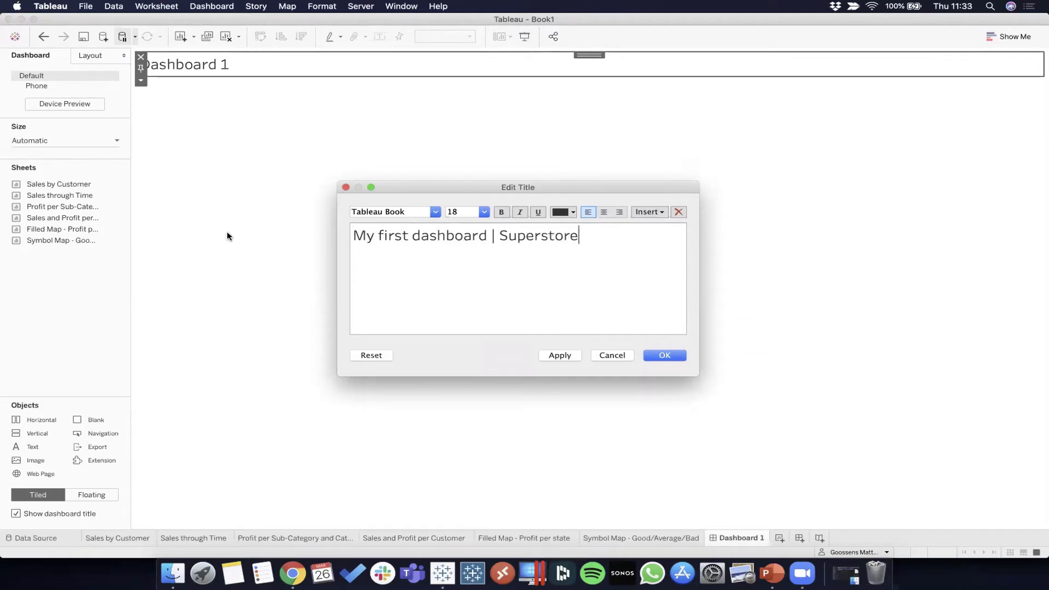
Format the whole dashboard title in Arial at size 15 and apply the title changes.
{"action": "key", "text": "super+a"}
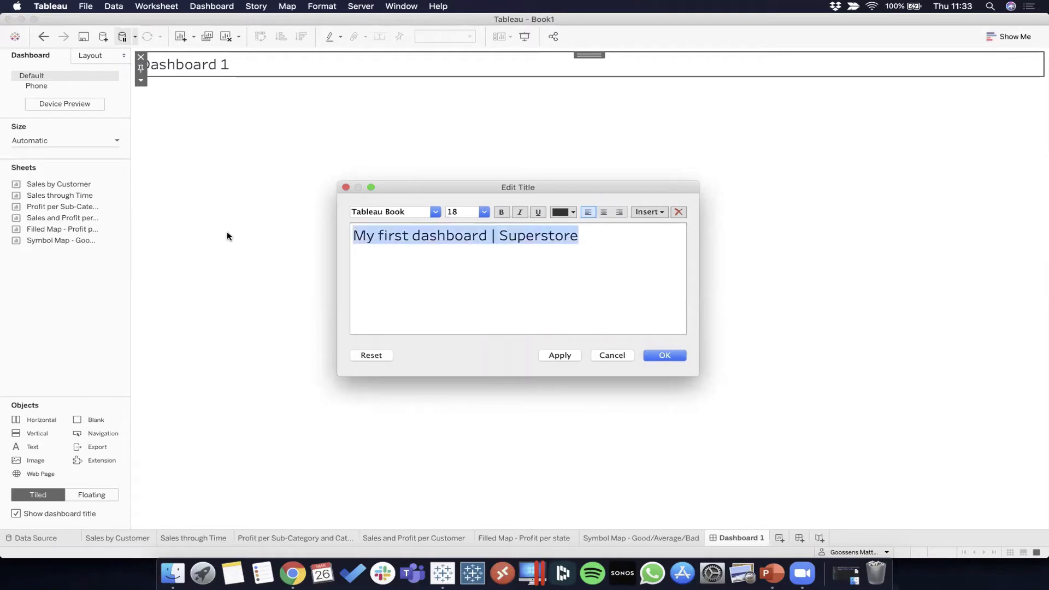
{"action": "left_click", "coordinate": [433, 212]}
{"action": "type", "text": "ar"}
{"action": "key", "text": "Return"}
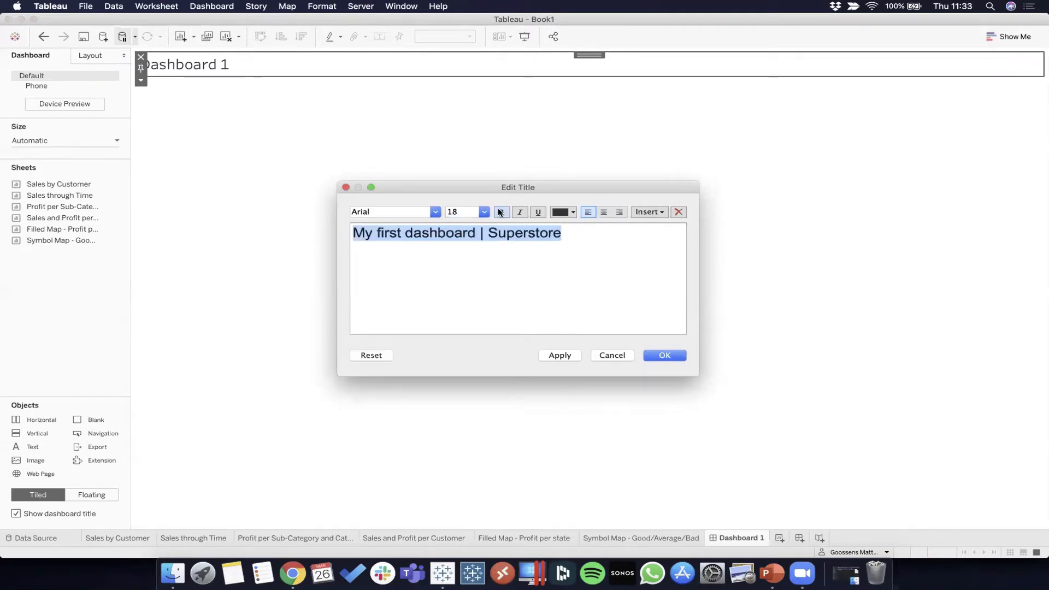
{"action": "left_click", "coordinate": [484, 213]}
{"action": "left_click", "coordinate": [462, 277]}
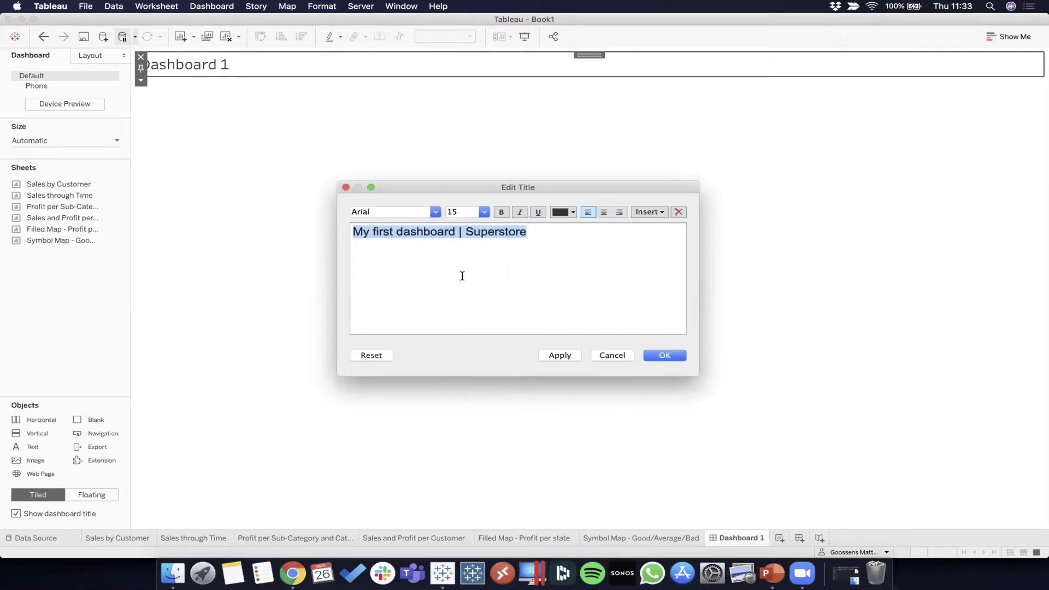
{"action": "left_click", "coordinate": [655, 358]}
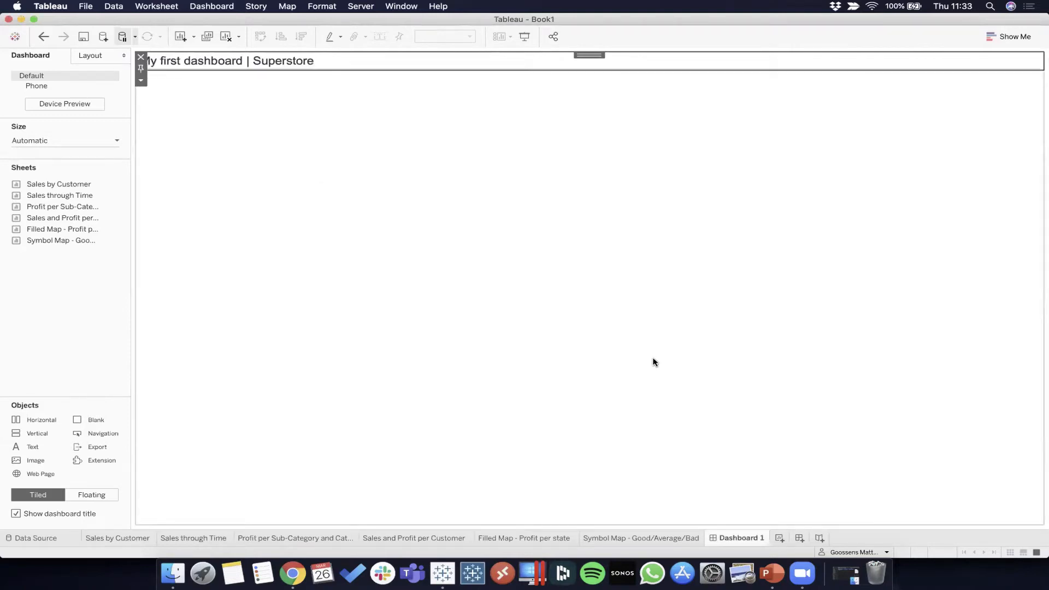
{"action": "left_click", "coordinate": [100, 336]}
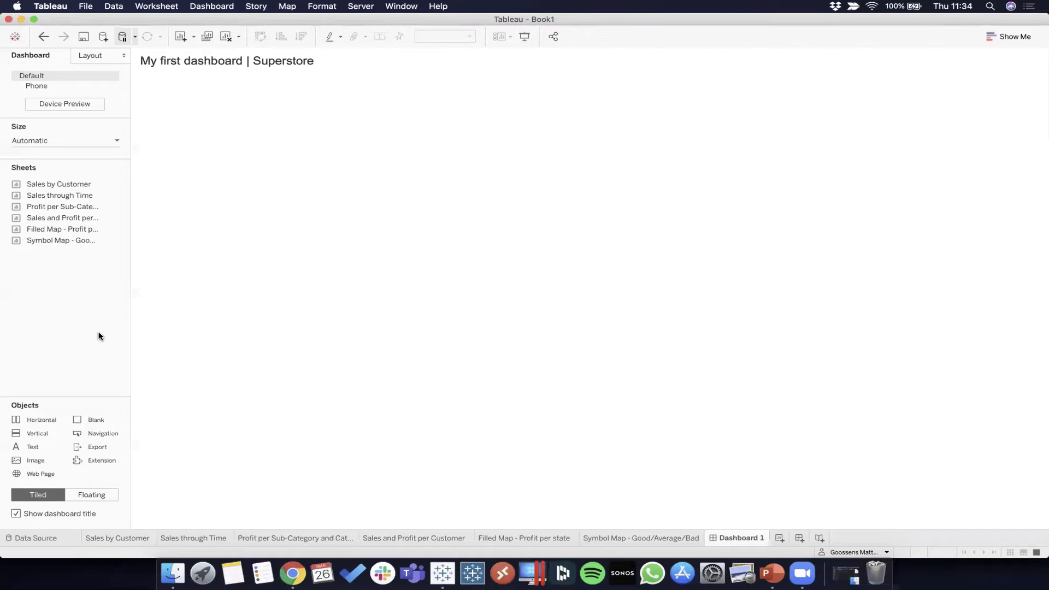
Place the Sales through Time sheet in the empty area beneath the dashboard title.
{"action": "mouse_move", "coordinate": [58, 186]}
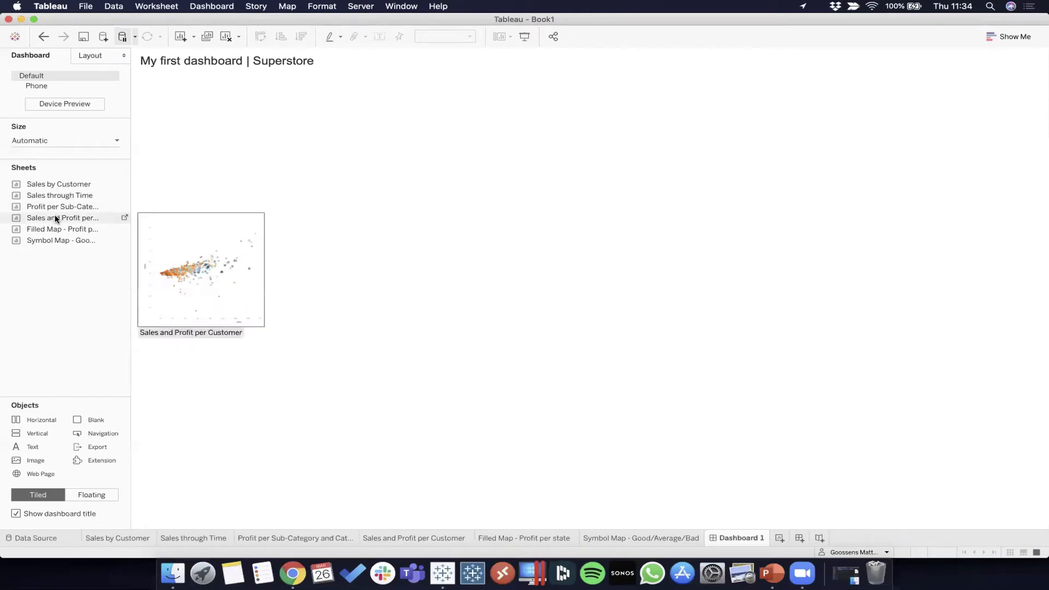
{"action": "mouse_move", "coordinate": [50, 242]}
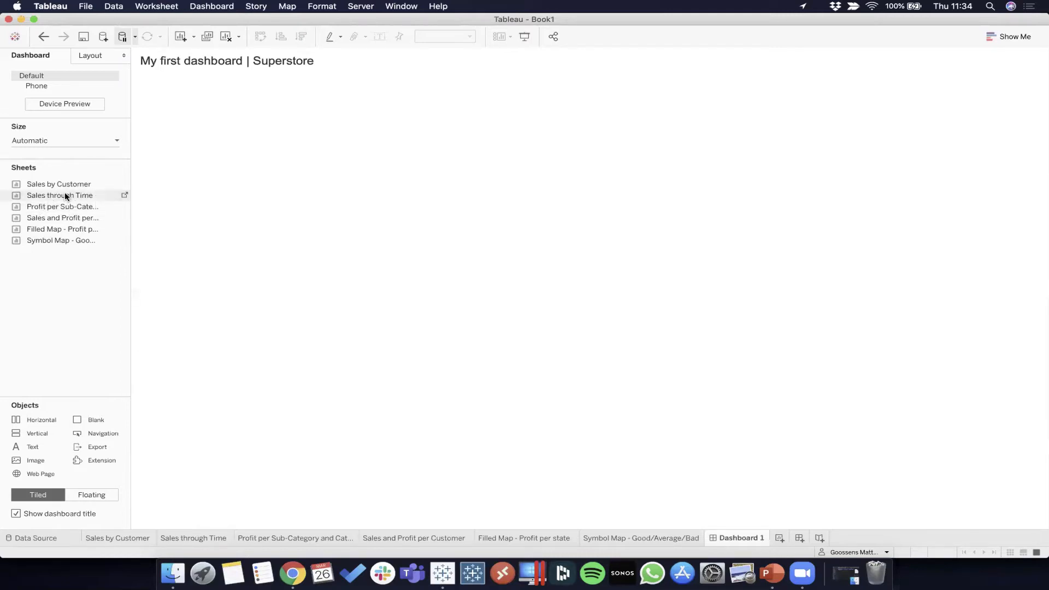
{"action": "left_click_drag", "start_coordinate": [48, 195], "coordinate": [284, 192]}
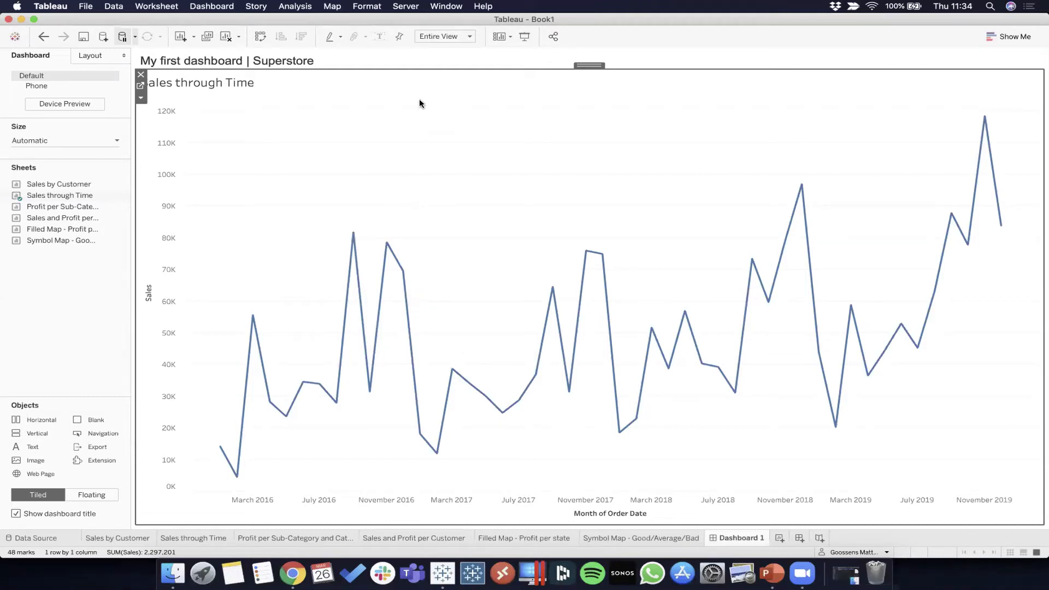
{"action": "left_click", "coordinate": [97, 317]}
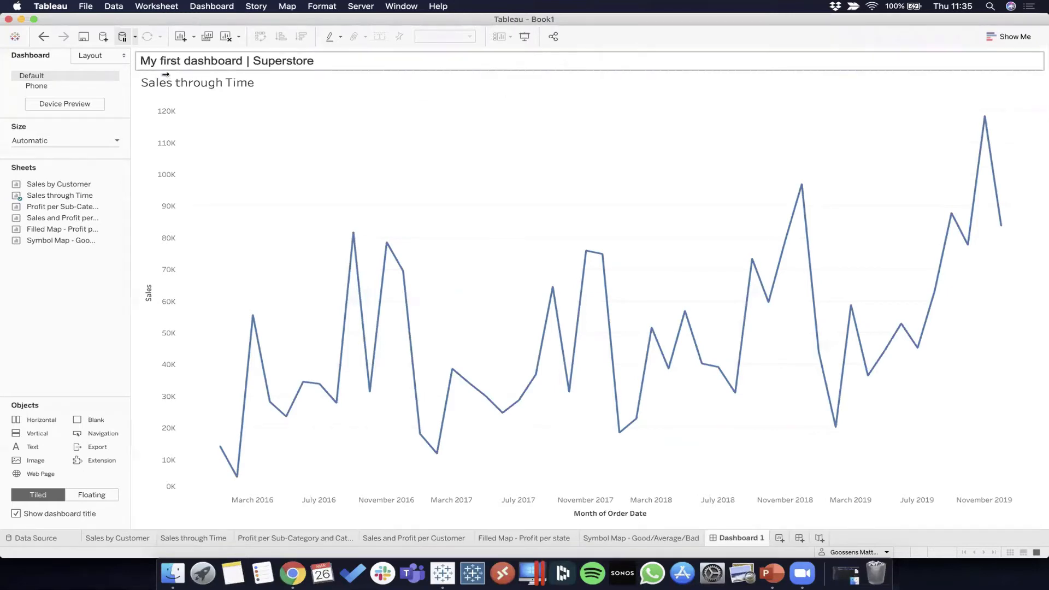
Add the Profit per Sub-Category and Category sheet above the Sales through Time chart, across its full width.
{"action": "mouse_move", "coordinate": [58, 216]}
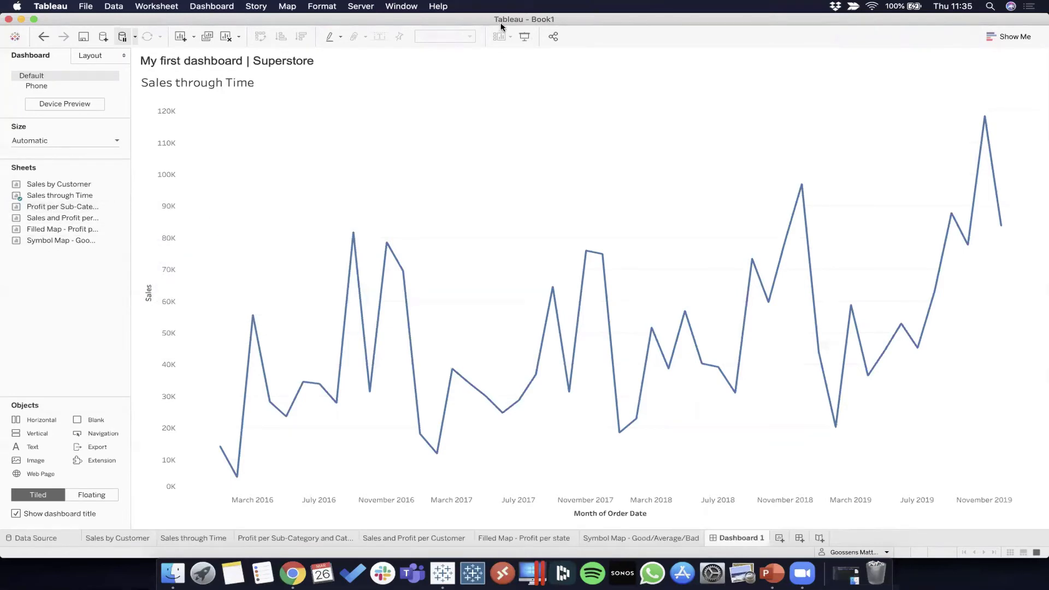
{"action": "mouse_move", "coordinate": [40, 207]}
{"action": "left_mouse_down"}
{"action": "mouse_move", "coordinate": [236, 212]}
{"action": "mouse_move", "coordinate": [589, 160]}
{"action": "left_mouse_up"}
{"action": "mouse_move", "coordinate": [743, 307]}
{"action": "left_mouse_down"}
{"action": "mouse_move", "coordinate": [456, 395]}
{"action": "mouse_move", "coordinate": [402, 340]}
{"action": "mouse_move", "coordinate": [590, 310]}
{"action": "mouse_move", "coordinate": [793, 328]}
{"action": "mouse_move", "coordinate": [555, 230]}
{"action": "mouse_move", "coordinate": [693, 296]}
{"action": "mouse_move", "coordinate": [529, 256]}
{"action": "mouse_move", "coordinate": [591, 197]}
{"action": "mouse_move", "coordinate": [611, 195]}
{"action": "mouse_move", "coordinate": [543, 317]}
{"action": "mouse_move", "coordinate": [457, 327]}
{"action": "mouse_move", "coordinate": [603, 232]}
{"action": "left_mouse_up"}
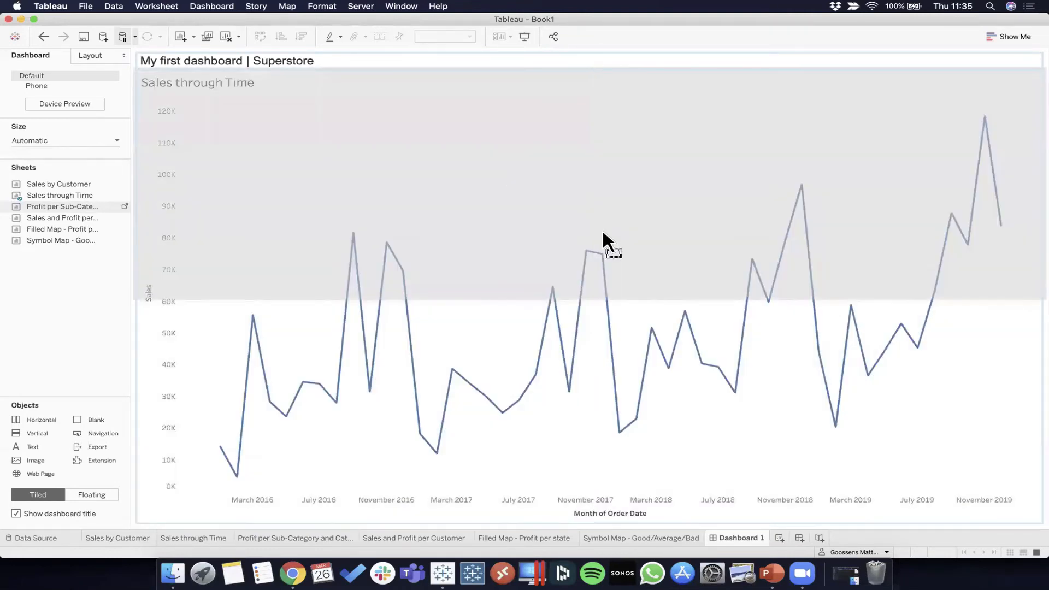
{"action": "mouse_move", "coordinate": [563, 362]}
{"action": "left_mouse_down"}
{"action": "mouse_move", "coordinate": [569, 235]}
{"action": "mouse_move", "coordinate": [585, 351]}
{"action": "mouse_move", "coordinate": [582, 191]}
{"action": "left_mouse_up"}
{"action": "left_click_drag", "start_coordinate": [608, 170], "coordinate": [608, 171]}
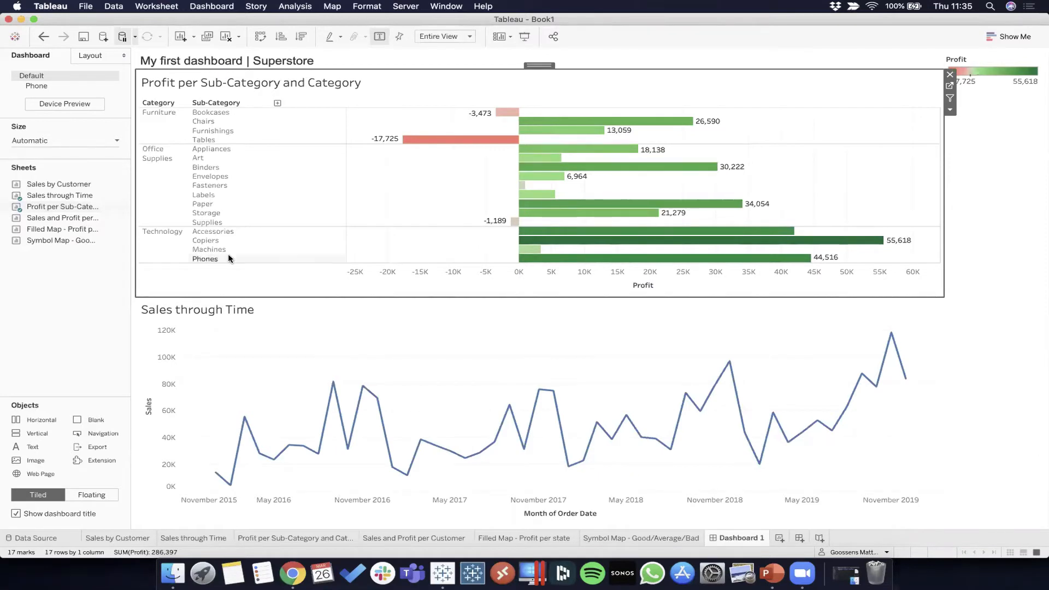
{"action": "left_click", "coordinate": [44, 295]}
Add the Sales and Profit per Customer sheet to the right of the Profit per Sub-Category and Category chart.
{"action": "mouse_move", "coordinate": [39, 219]}
{"action": "mouse_move", "coordinate": [39, 219]}
{"action": "left_mouse_down"}
{"action": "mouse_move", "coordinate": [340, 176]}
{"action": "mouse_move", "coordinate": [374, 156]}
{"action": "mouse_move", "coordinate": [645, 203]}
{"action": "left_mouse_up"}
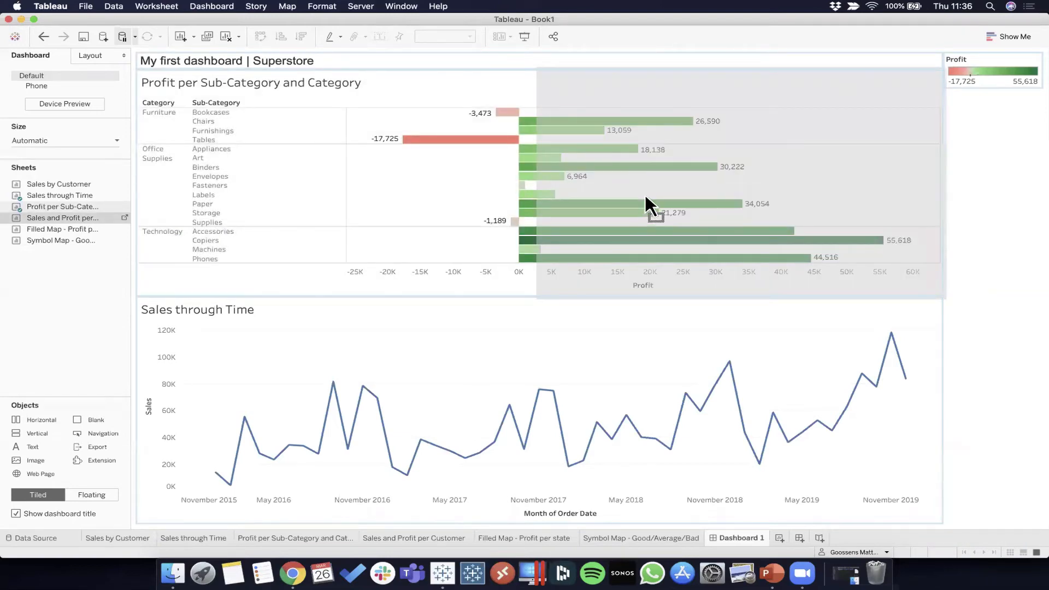
{"action": "left_click_drag", "start_coordinate": [645, 196], "coordinate": [644, 196]}
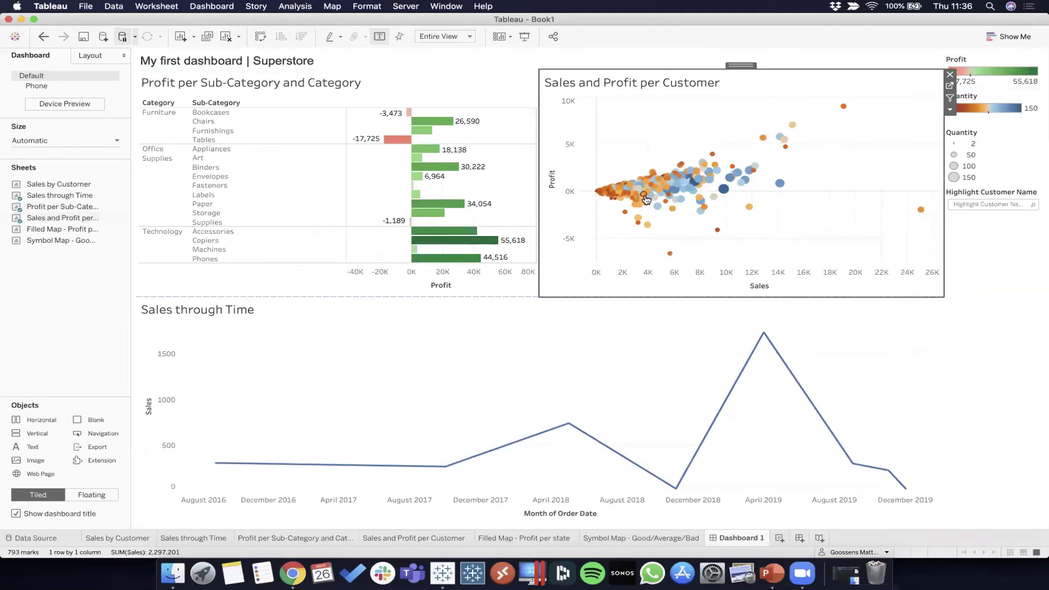
{"action": "left_click", "coordinate": [66, 310]}
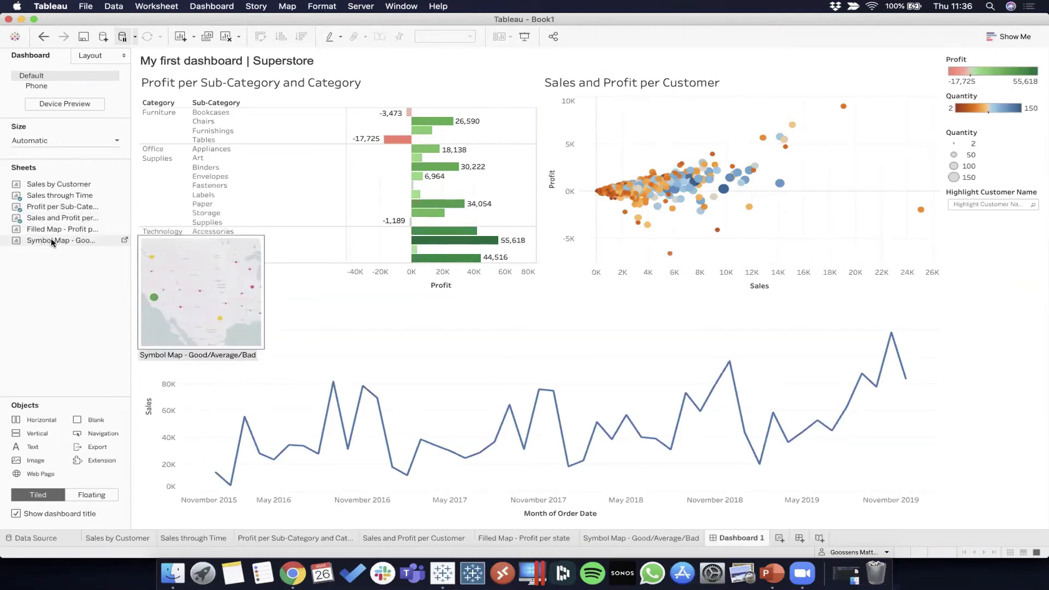
Add the Symbol Map - Good/Average/Bad sheet right of the customer scatter plot and even out the widths of the three upper charts.
{"action": "mouse_move", "coordinate": [51, 240]}
{"action": "left_mouse_down"}
{"action": "mouse_move", "coordinate": [159, 211]}
{"action": "mouse_move", "coordinate": [473, 183]}
{"action": "mouse_move", "coordinate": [732, 211]}
{"action": "mouse_move", "coordinate": [779, 197]}
{"action": "left_mouse_up"}
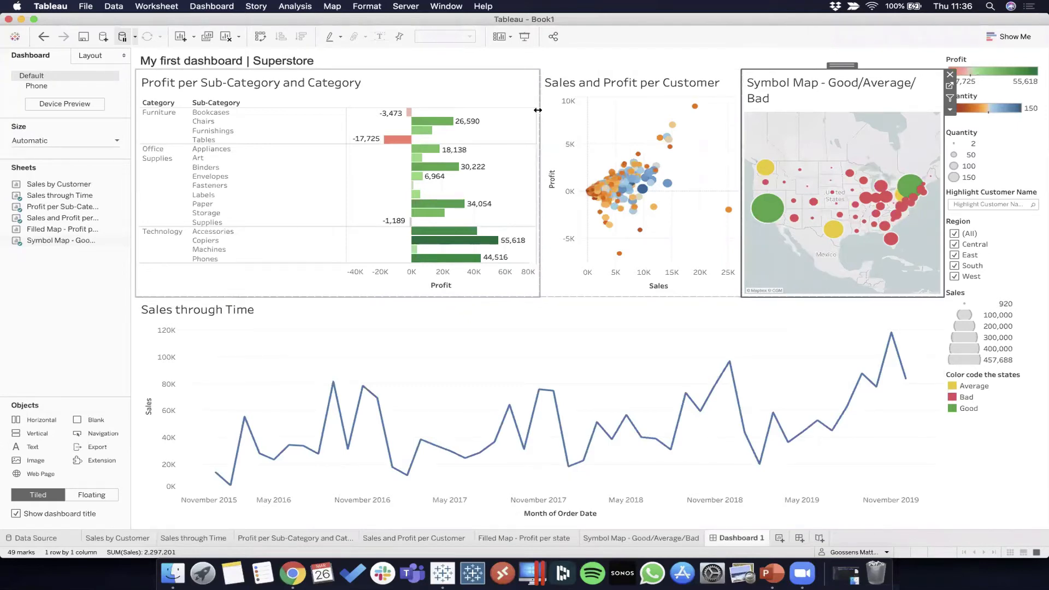
{"action": "left_click_drag", "start_coordinate": [538, 110], "coordinate": [447, 97]}
{"action": "left_click_drag", "start_coordinate": [347, 125], "coordinate": [266, 125]}
{"action": "left_click_drag", "start_coordinate": [445, 124], "coordinate": [429, 125]}
{"action": "left_click_drag", "start_coordinate": [738, 133], "coordinate": [699, 133]}
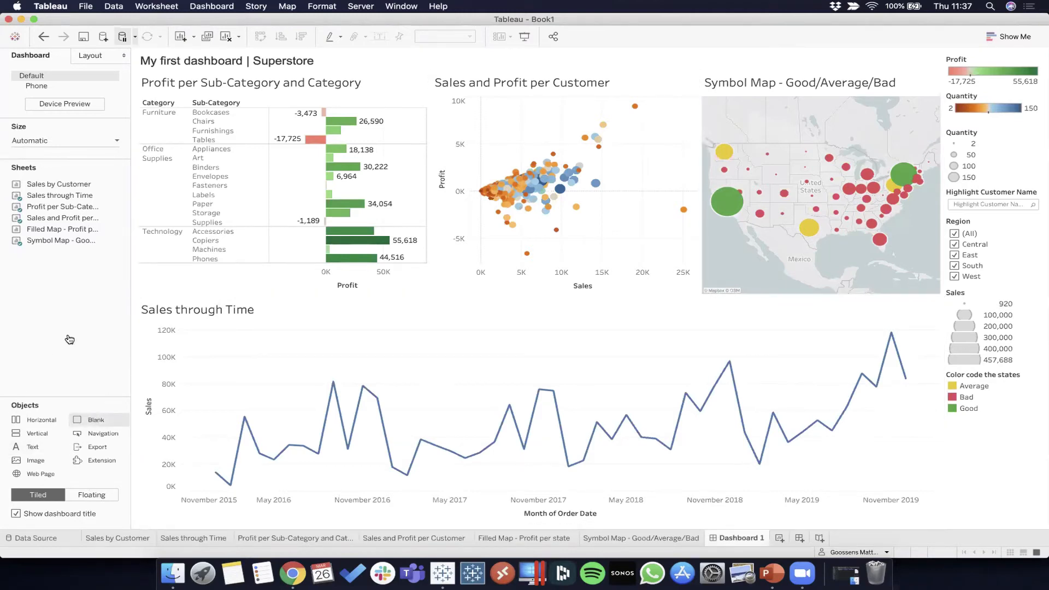
Insert a vertical Blank object between the charts and the legends, and a thin horizontal Blank between the upper charts and Sales through Time.
{"action": "mouse_move", "coordinate": [89, 421]}
{"action": "left_mouse_down"}
{"action": "mouse_move", "coordinate": [274, 289]}
{"action": "mouse_move", "coordinate": [579, 185]}
{"action": "mouse_move", "coordinate": [941, 178]}
{"action": "left_mouse_up"}
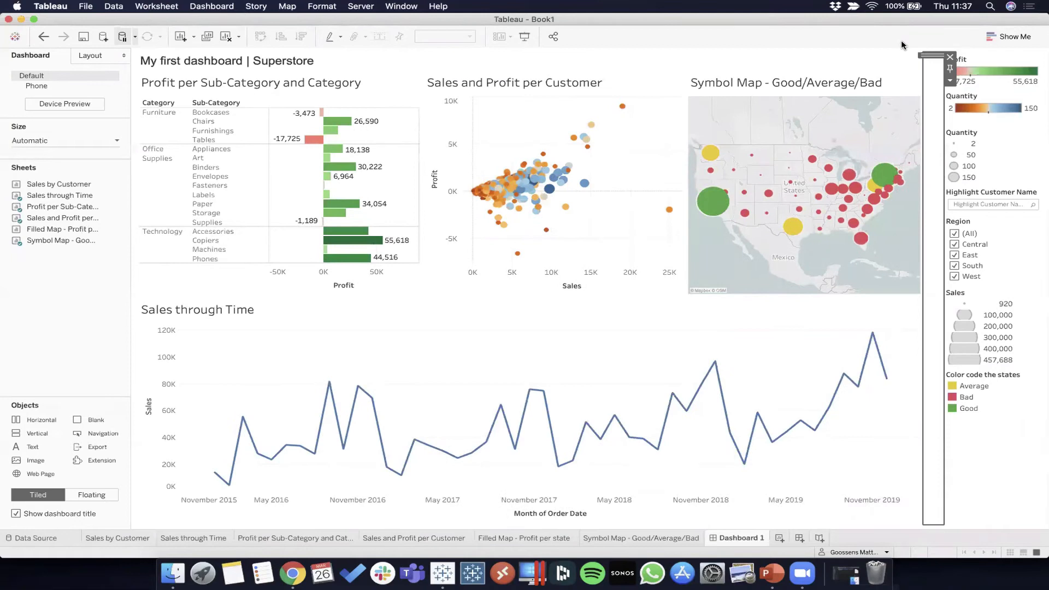
{"action": "left_click", "coordinate": [896, 58]}
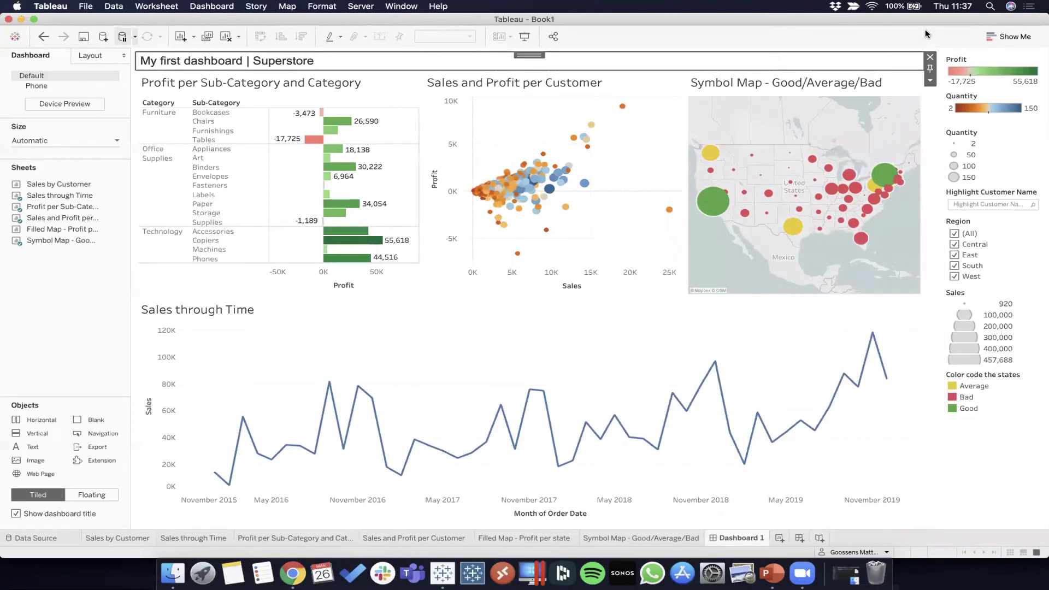
{"action": "left_click_drag", "start_coordinate": [82, 421], "coordinate": [445, 310]}
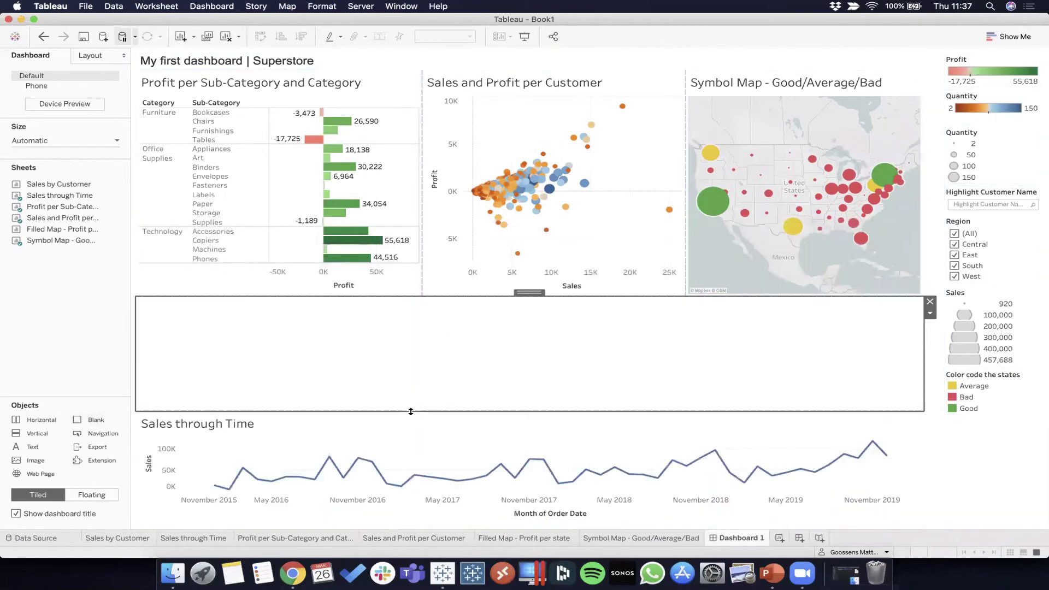
{"action": "key", "text": "Delete"}
{"action": "left_click", "coordinate": [524, 59]}
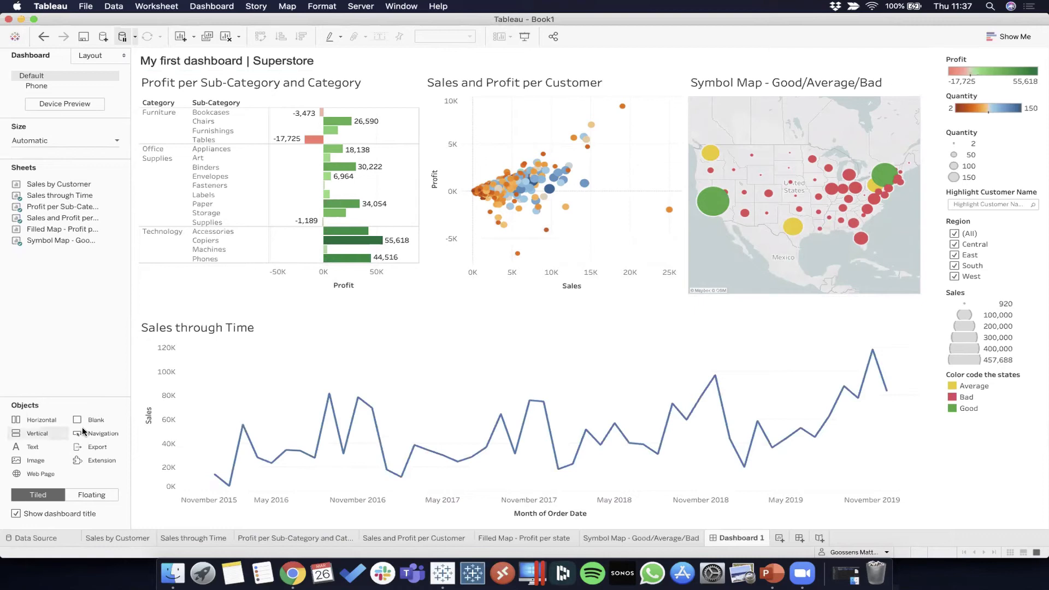
Insert a narrow vertical Blank object between the Profit per Sub-Category and Category chart and the Sales and Profit per Customer chart.
{"action": "mouse_move", "coordinate": [83, 420]}
{"action": "left_mouse_down"}
{"action": "mouse_move", "coordinate": [392, 225]}
{"action": "mouse_move", "coordinate": [434, 213]}
{"action": "mouse_move", "coordinate": [425, 215]}
{"action": "left_mouse_up"}
{"action": "left_click_drag", "start_coordinate": [321, 169], "coordinate": [408, 164]}
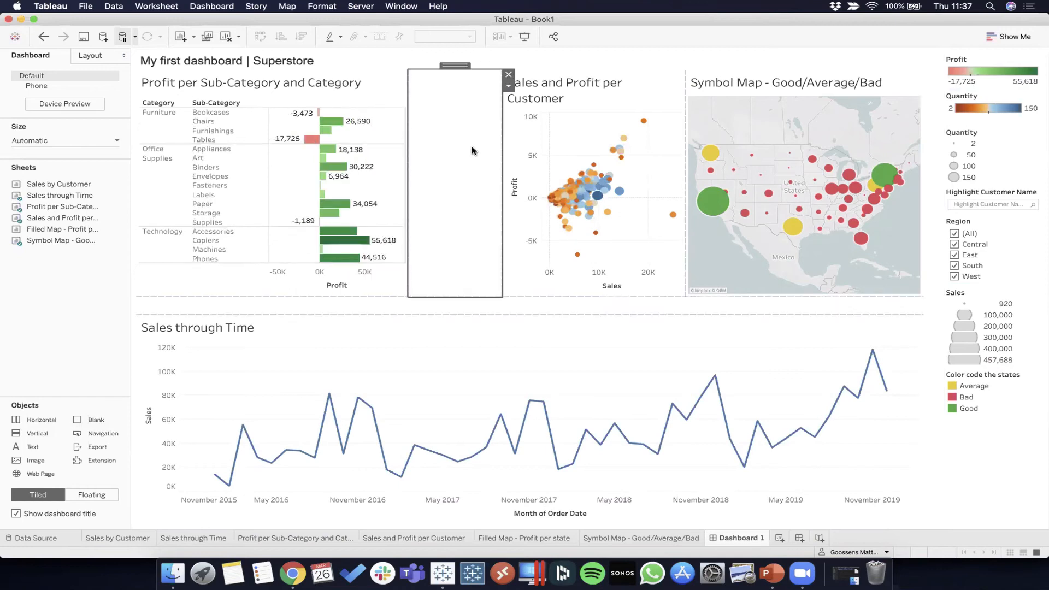
{"action": "left_click_drag", "start_coordinate": [459, 139], "coordinate": [421, 137]}
{"action": "left_click_drag", "start_coordinate": [60, 240], "coordinate": [120, 328]}
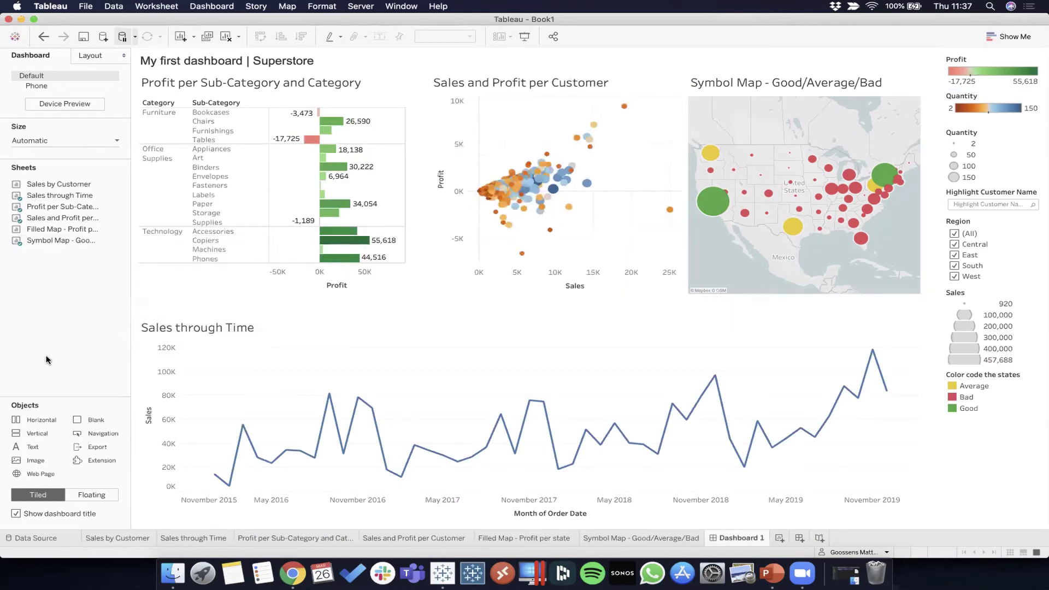
Insert a narrow vertical Blank object between the Sales and Profit per Customer chart and the Symbol Map.
{"action": "left_click_drag", "start_coordinate": [81, 426], "coordinate": [687, 193]}
{"action": "left_click_drag", "start_coordinate": [609, 163], "coordinate": [677, 150]}
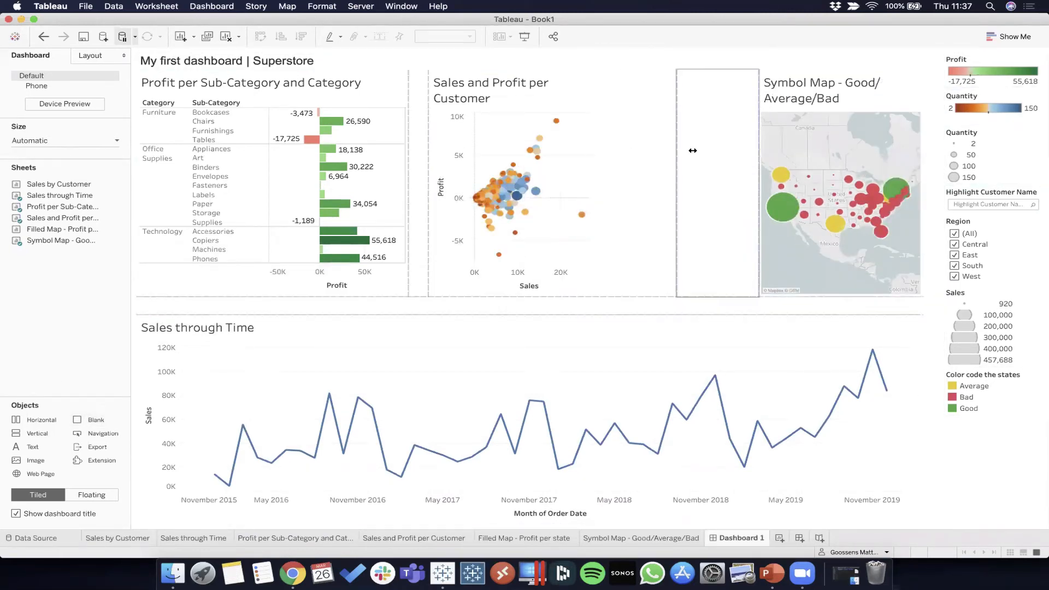
{"action": "left_click", "coordinate": [750, 136]}
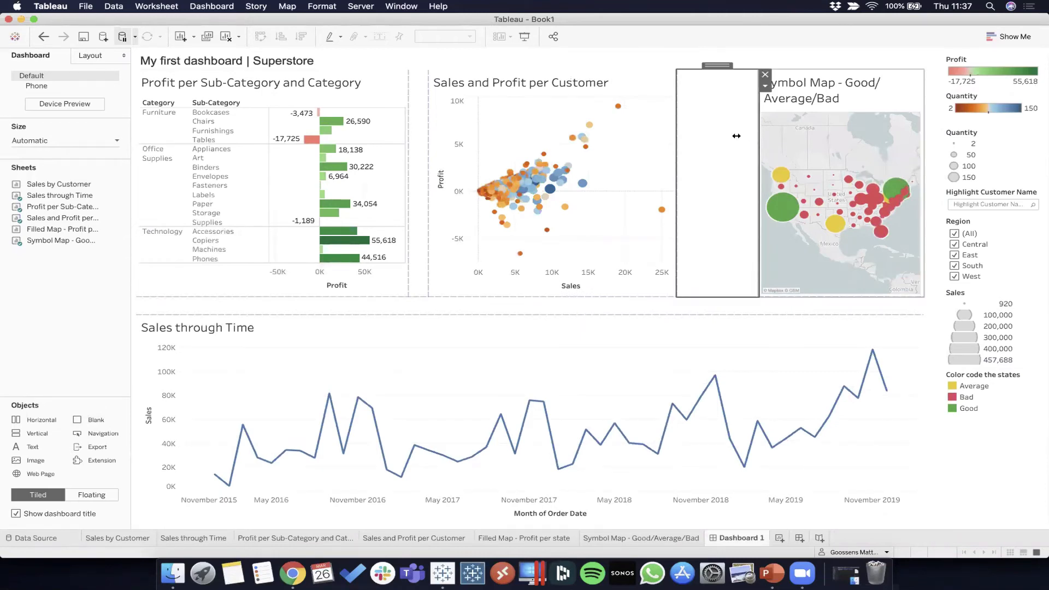
{"action": "key", "text": "Delete"}
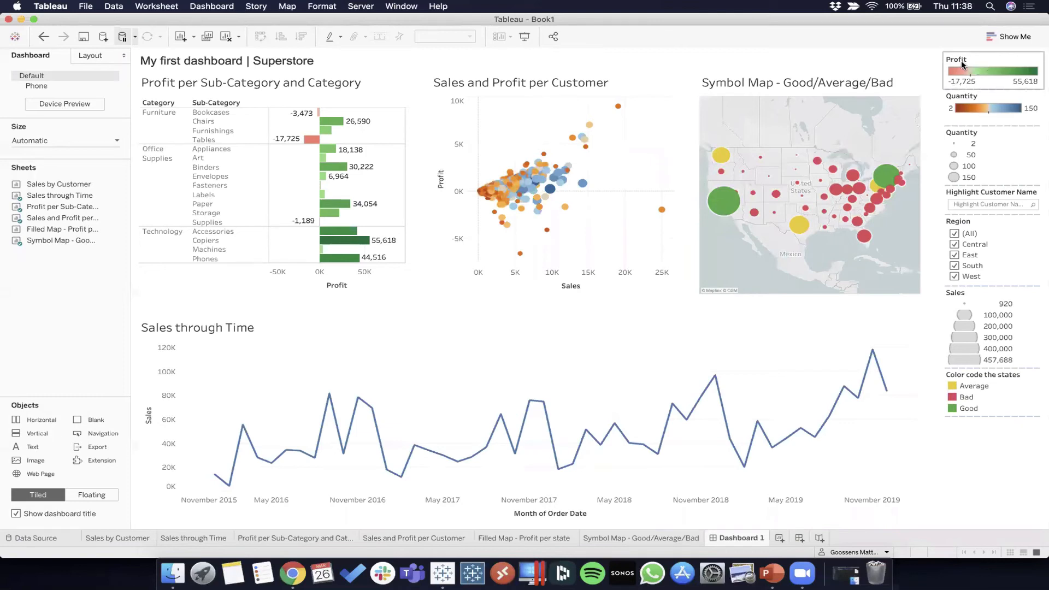
Remove the Profit color legend from the dashboard.
{"action": "left_click", "coordinate": [983, 59]}
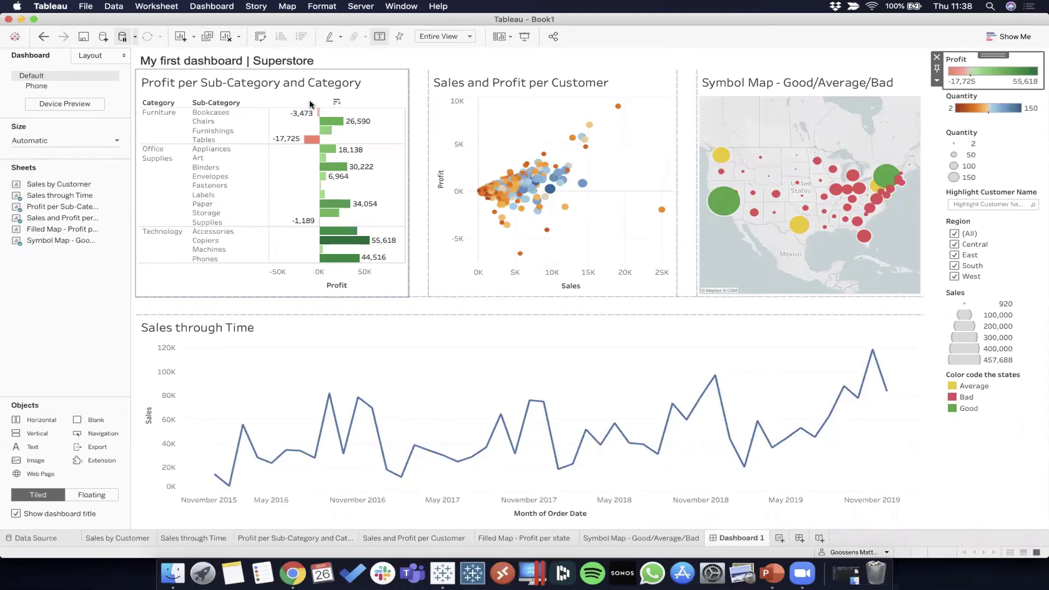
{"action": "mouse_move", "coordinate": [307, 141]}
{"action": "left_click", "coordinate": [936, 58]}
Make the Quantity color legend floating, place it in the lower-right corner of the Sales and Profit per Customer chart and reduce its height.
{"action": "left_click", "coordinate": [992, 56]}
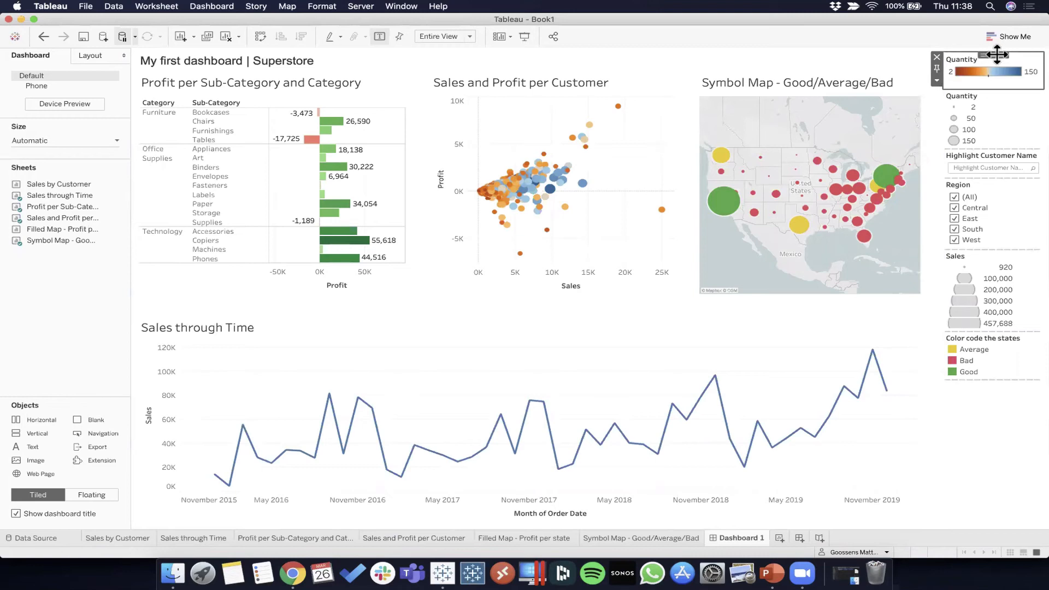
{"action": "left_click_drag", "start_coordinate": [991, 56], "coordinate": [620, 89]}
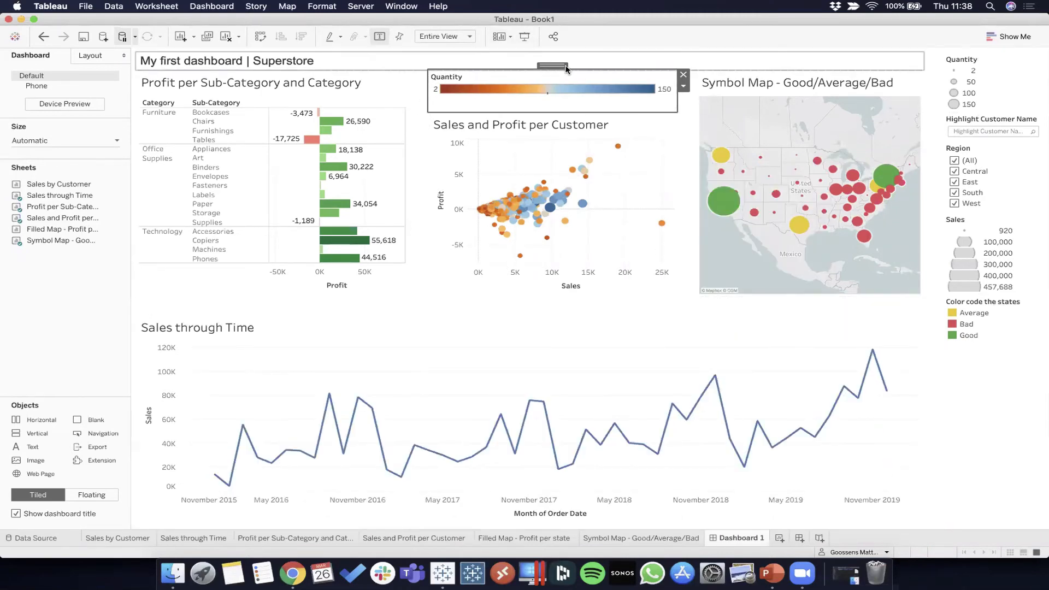
{"action": "left_click", "coordinate": [684, 87]}
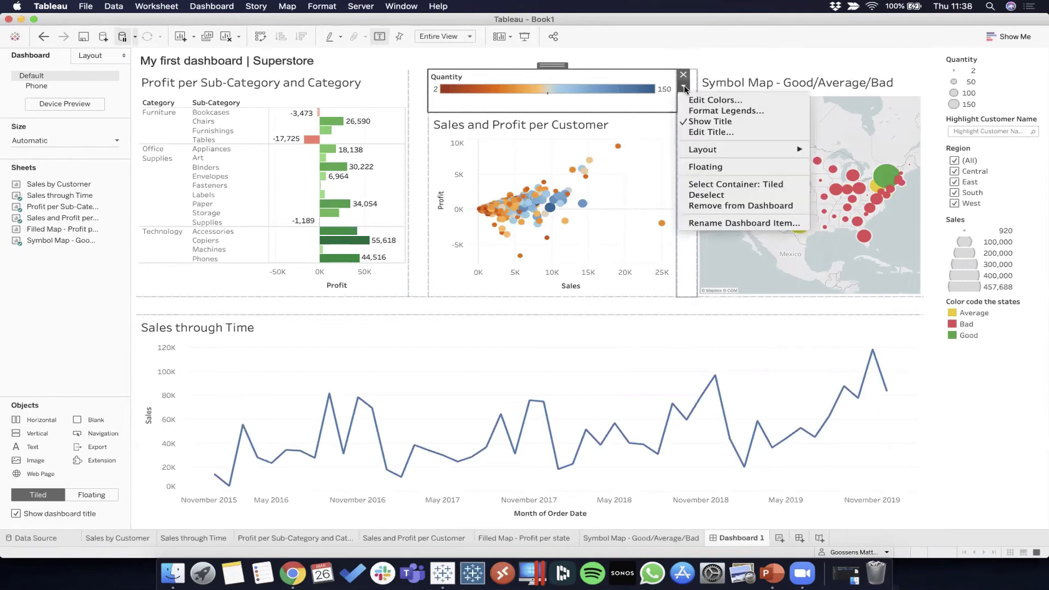
{"action": "left_click", "coordinate": [752, 167]}
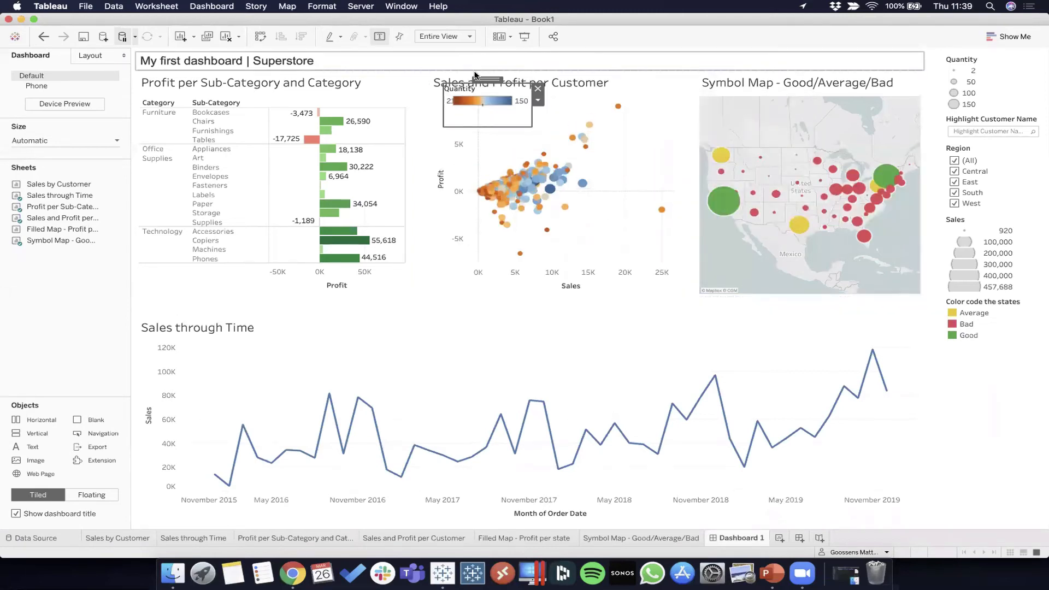
{"action": "left_click_drag", "start_coordinate": [474, 75], "coordinate": [632, 221]}
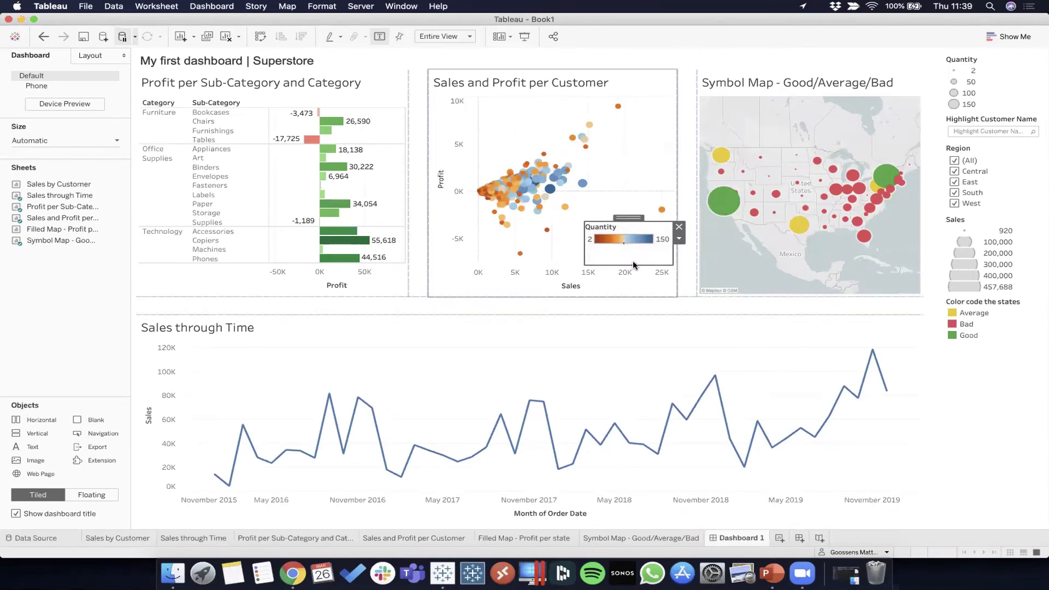
{"action": "left_click_drag", "start_coordinate": [631, 265], "coordinate": [624, 249]}
{"action": "left_click_drag", "start_coordinate": [643, 118], "coordinate": [625, 227]}
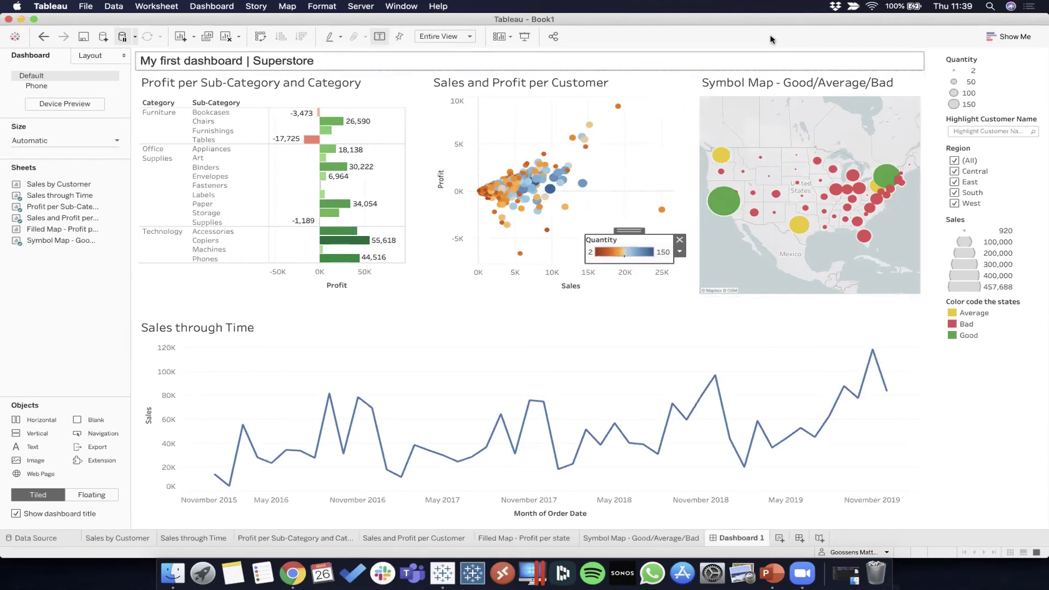
{"action": "left_click", "coordinate": [694, 56]}
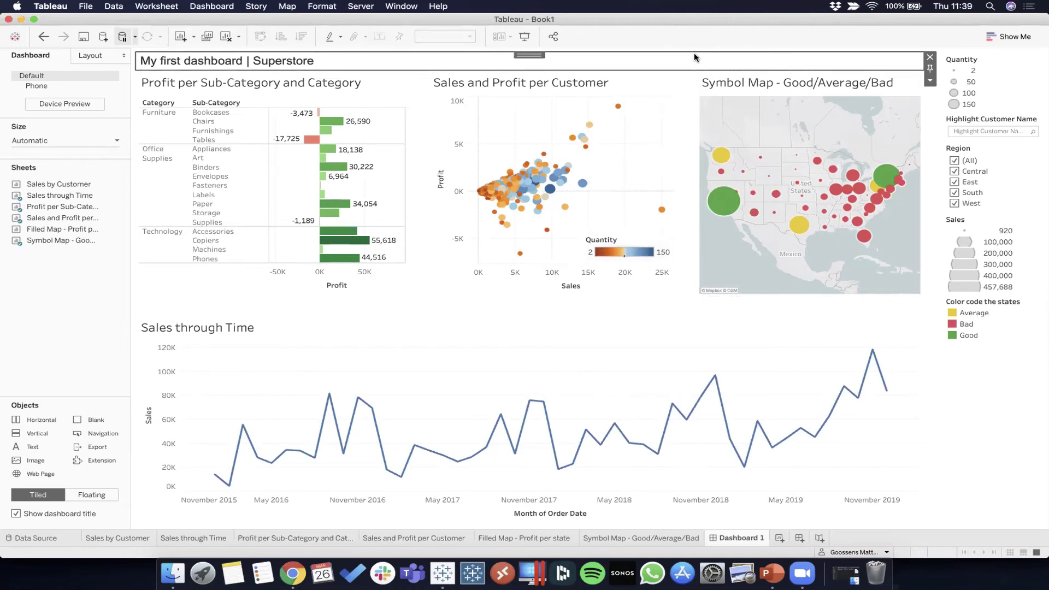
Remove the Quantity size legend, the Highlight Customer Name box and the Sales size legend from the dashboard.
{"action": "left_click", "coordinate": [1017, 72]}
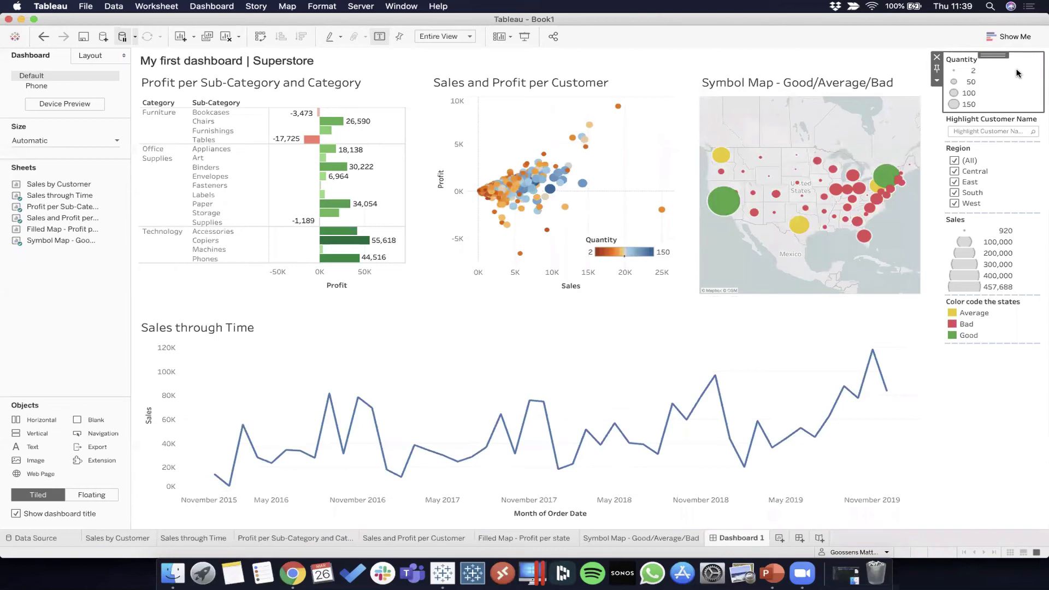
{"action": "left_click", "coordinate": [936, 57]}
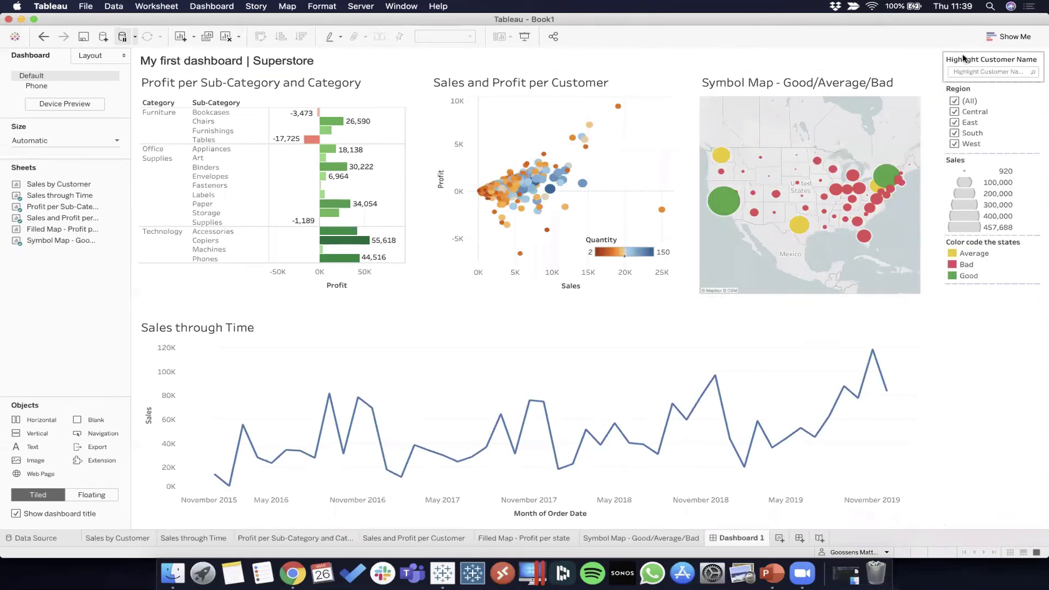
{"action": "left_click", "coordinate": [961, 59]}
{"action": "left_click", "coordinate": [937, 57]}
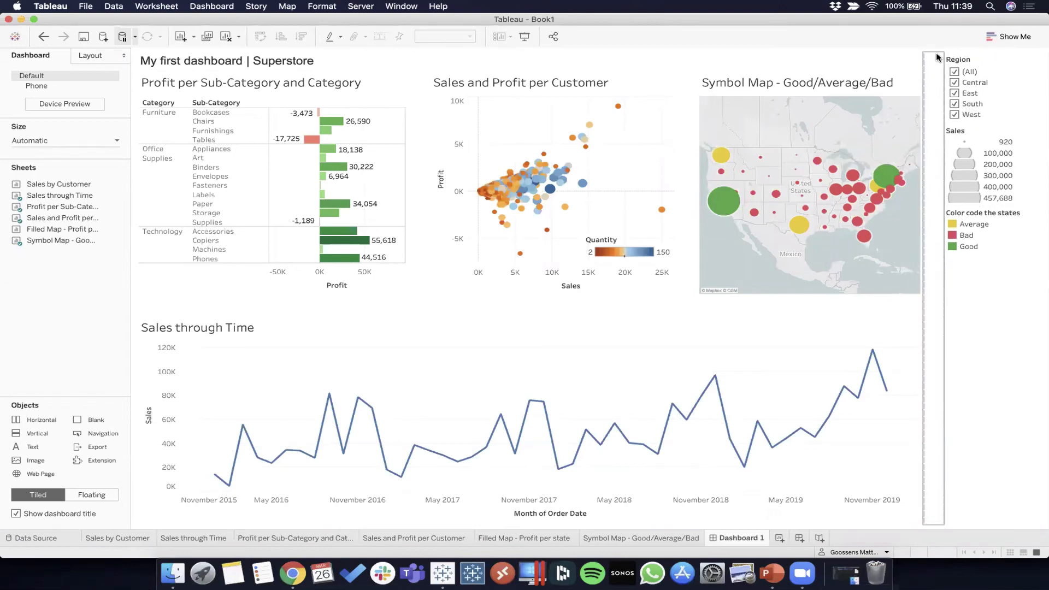
{"action": "left_click", "coordinate": [998, 134]}
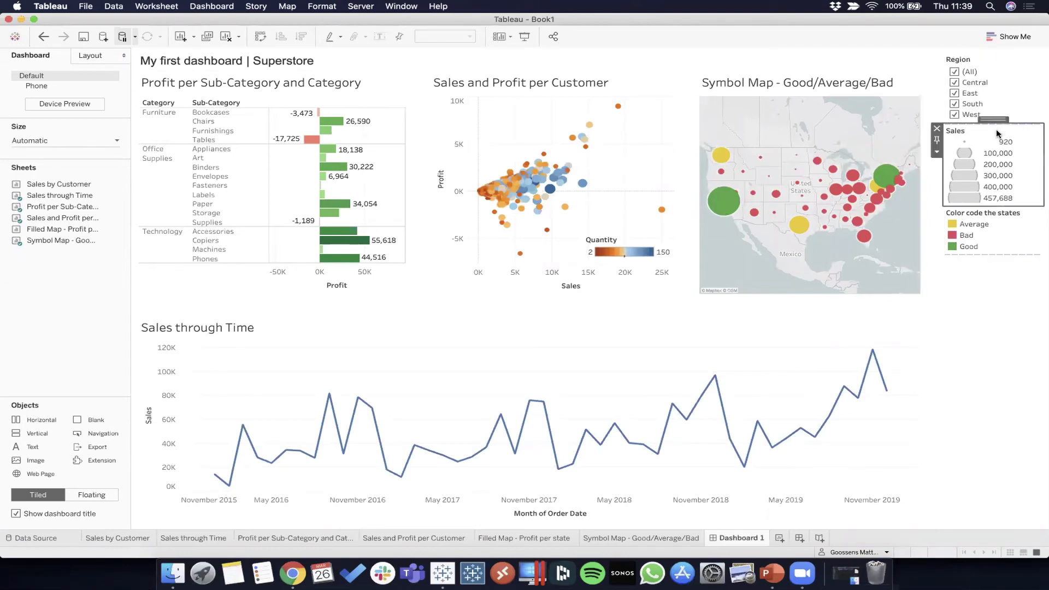
{"action": "left_click", "coordinate": [937, 128]}
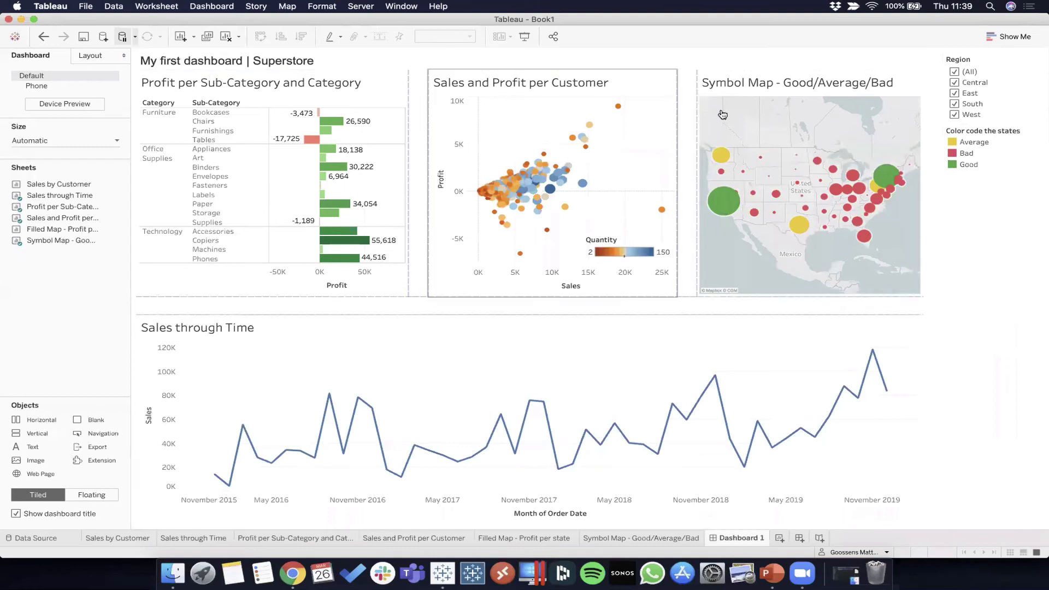
Insert a Blank object above the Region filter and shrink its height to a small gap.
{"action": "left_click_drag", "start_coordinate": [81, 420], "coordinate": [981, 61]}
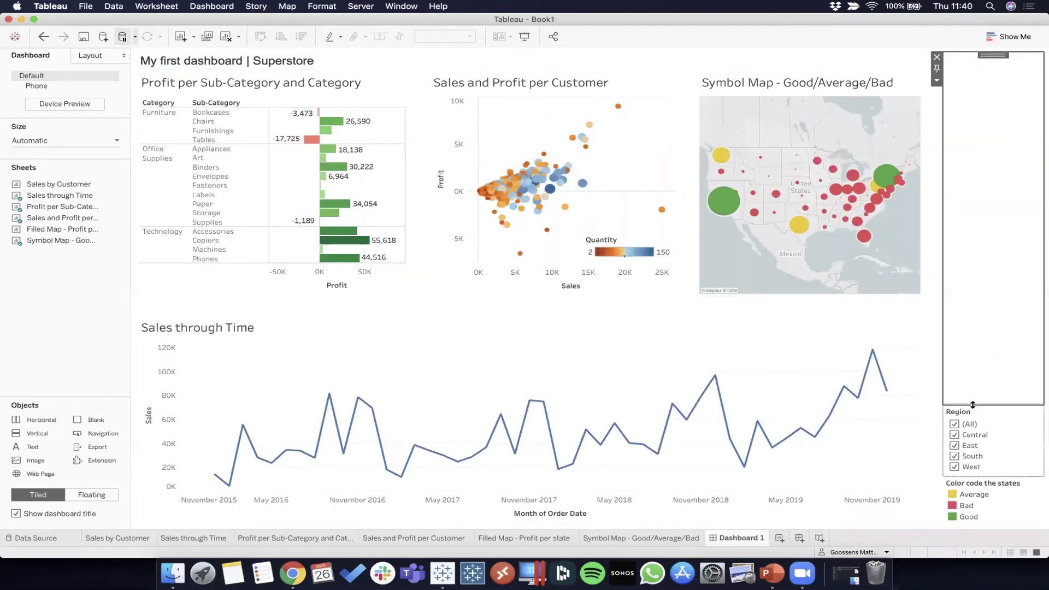
{"action": "left_click_drag", "start_coordinate": [973, 272], "coordinate": [1012, 76]}
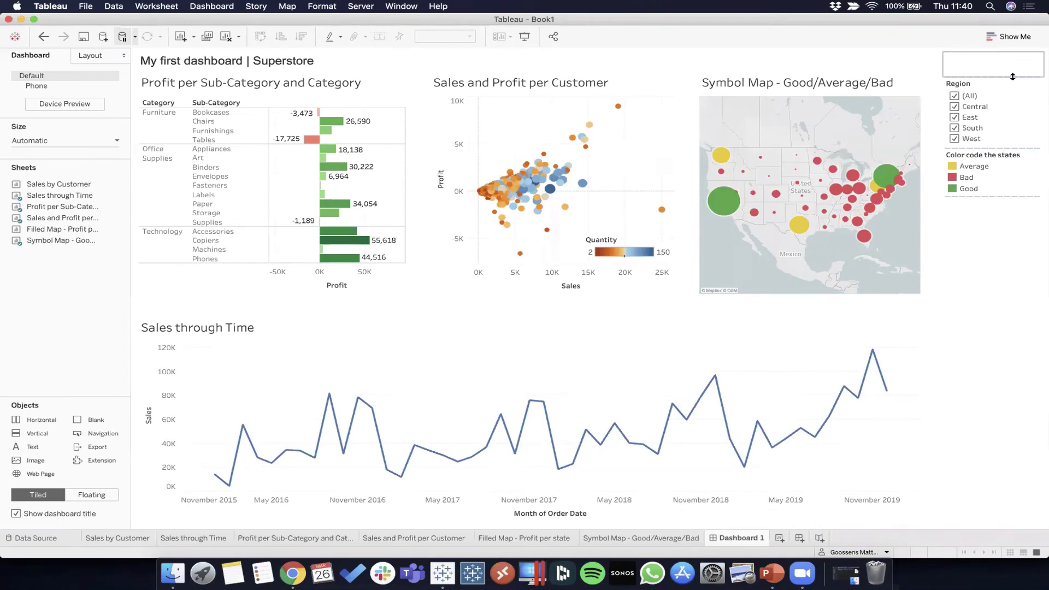
{"action": "left_click", "coordinate": [1003, 287]}
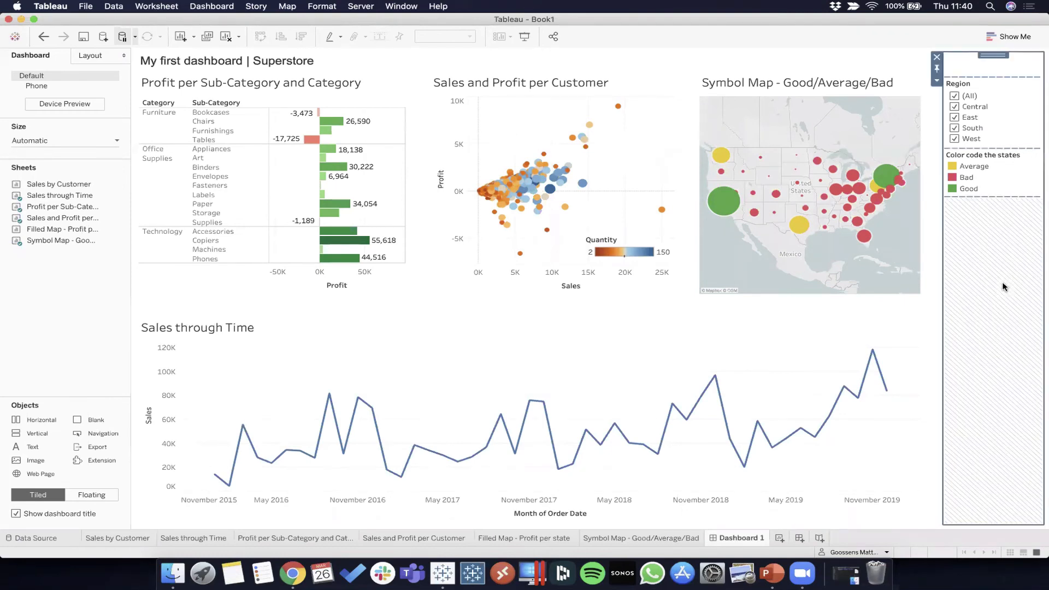
{"action": "left_click", "coordinate": [1043, 229]}
Test the Region filter by excluding East and South and including both again.
{"action": "left_click", "coordinate": [955, 117]}
{"action": "left_click", "coordinate": [954, 128]}
{"action": "left_click", "coordinate": [955, 117]}
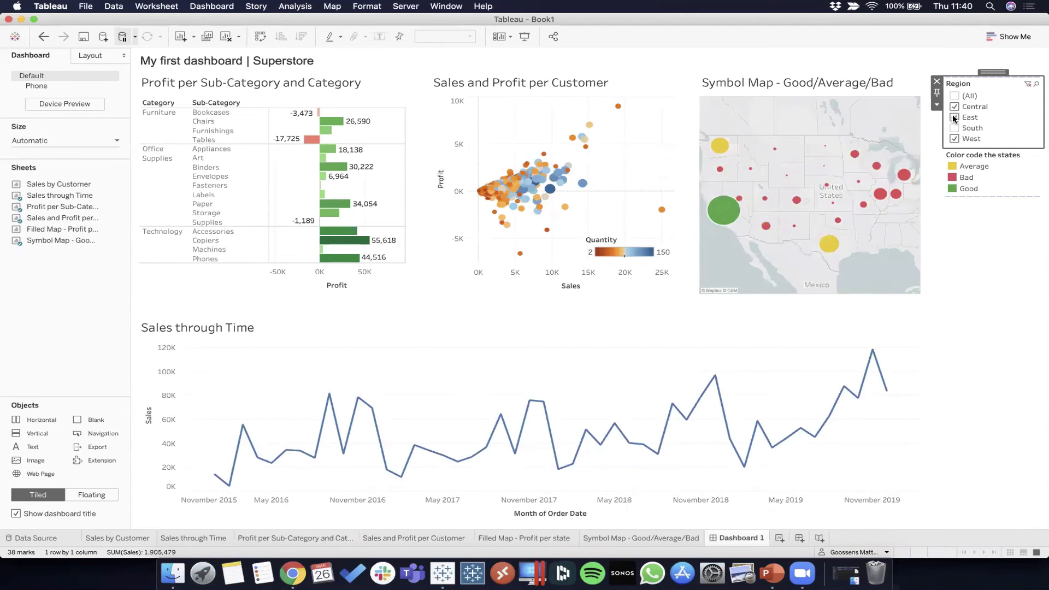
{"action": "left_click", "coordinate": [954, 128]}
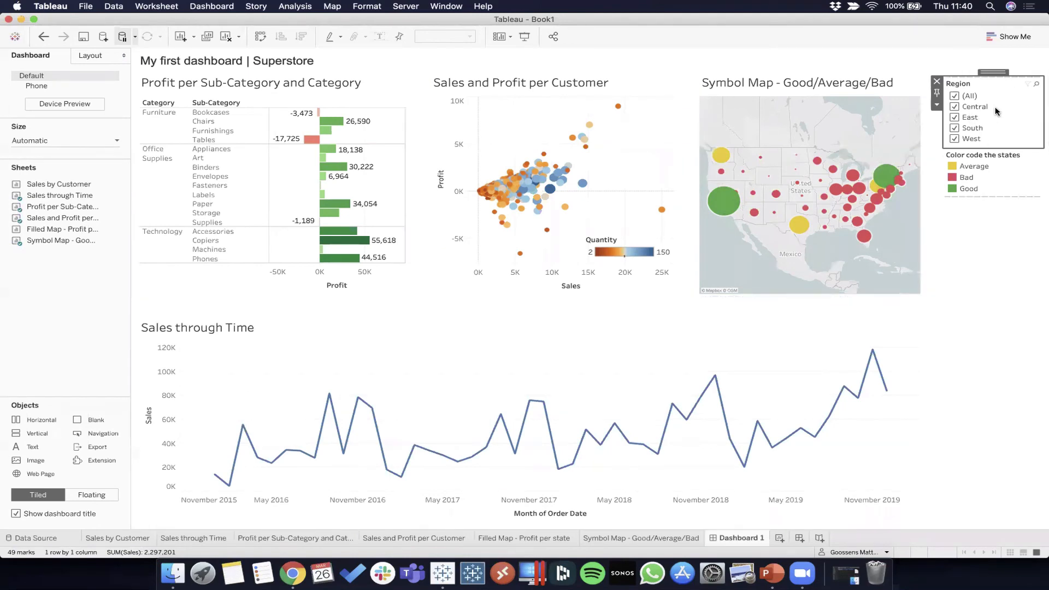
Apply the Region filter to selected worksheets, choosing all worksheets on the dashboard.
{"action": "left_click", "coordinate": [939, 105]}
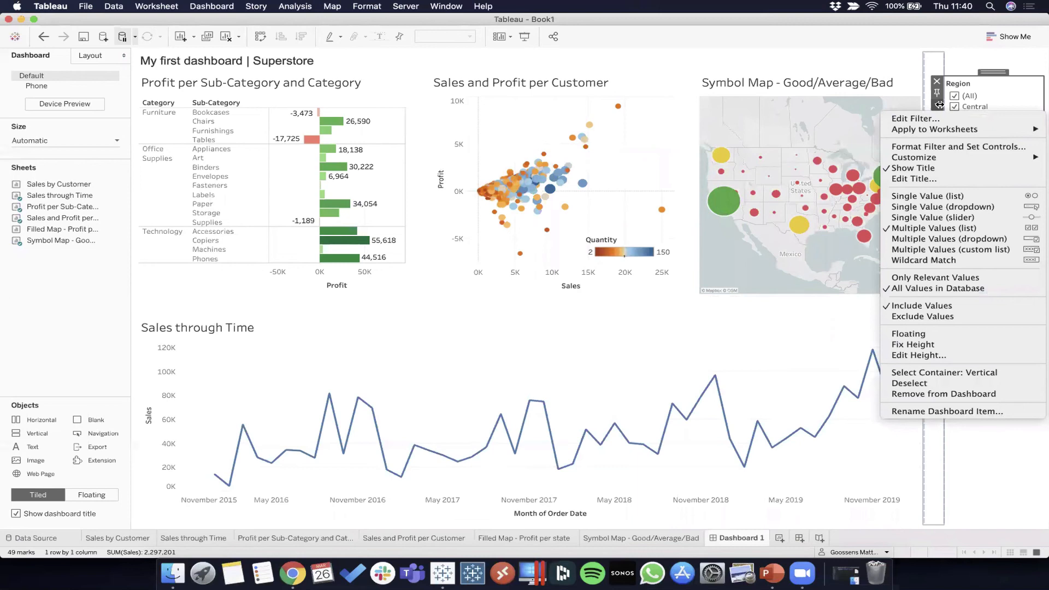
{"action": "mouse_move", "coordinate": [949, 127]}
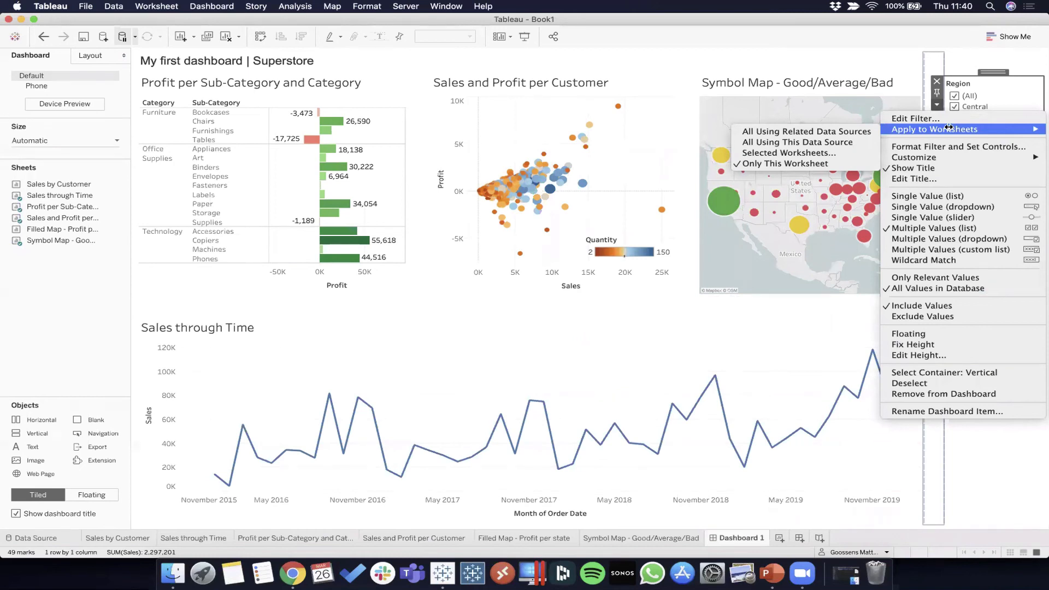
{"action": "left_click", "coordinate": [859, 156]}
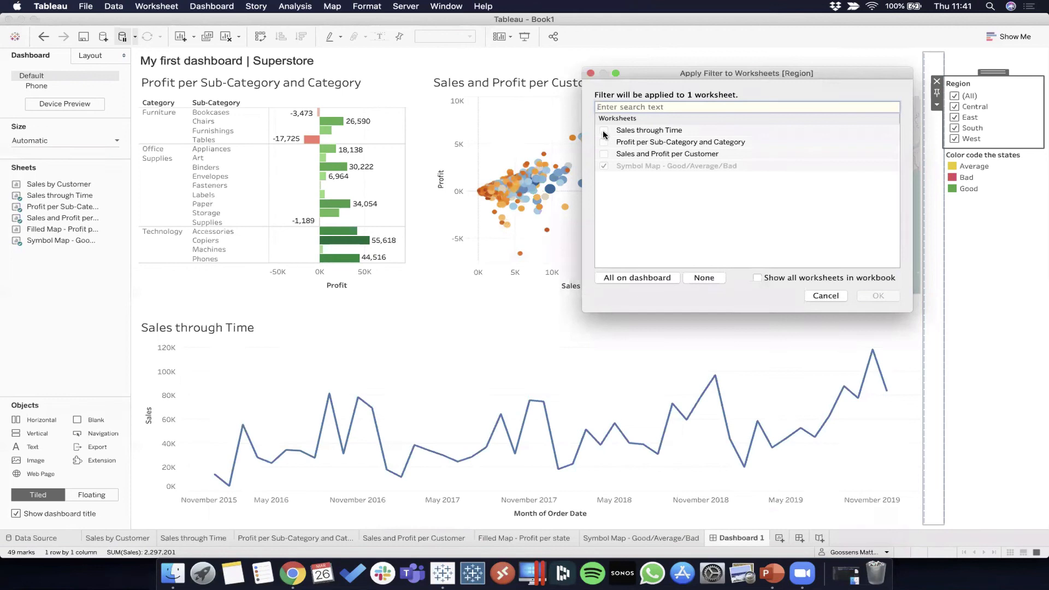
{"action": "left_click", "coordinate": [638, 279]}
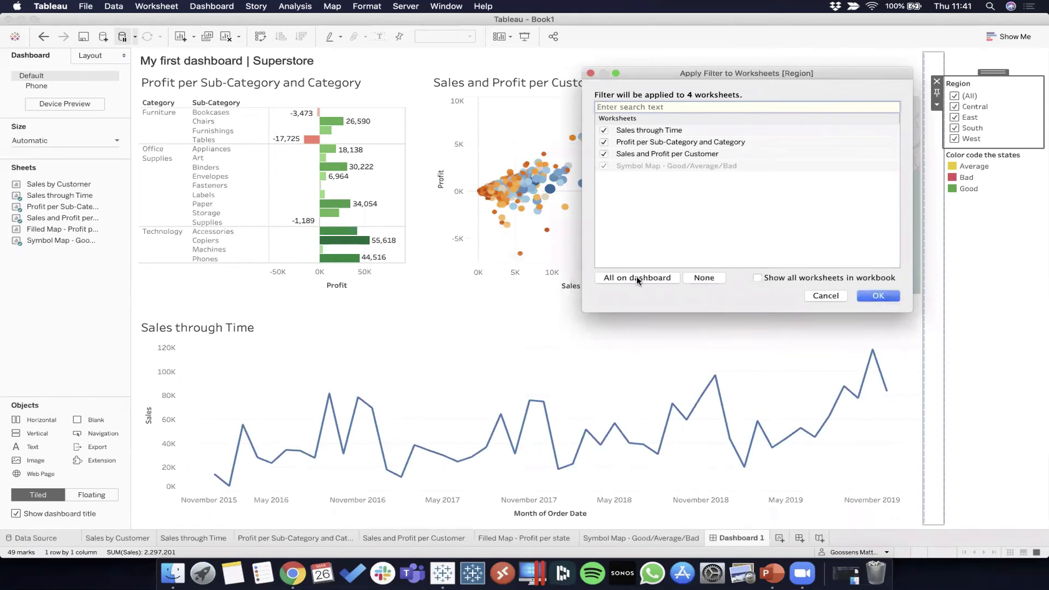
{"action": "left_click", "coordinate": [864, 297]}
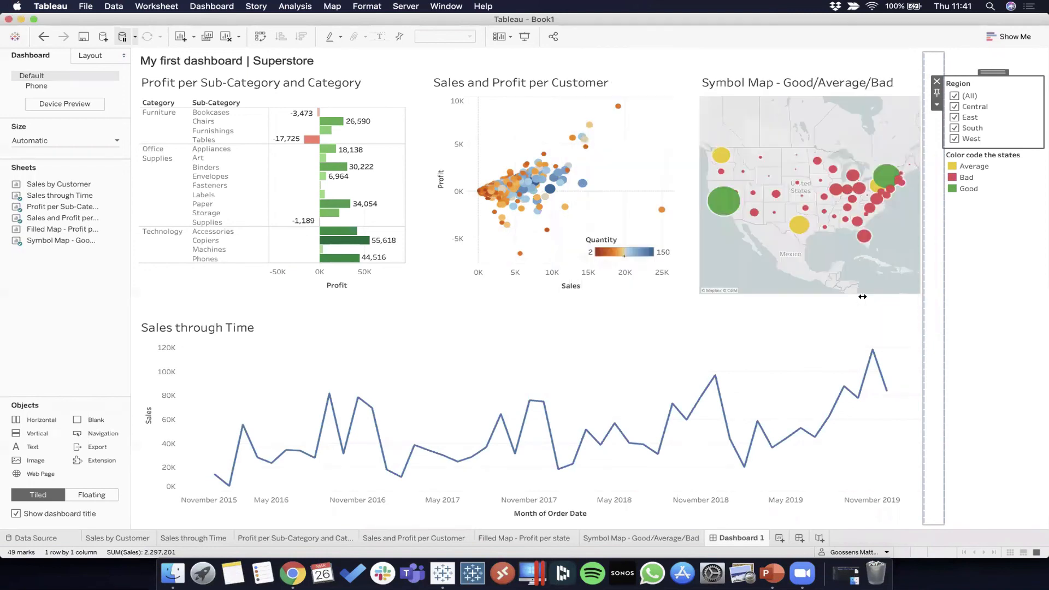
Change the Region filter's scope to all worksheets using this data source.
{"action": "left_click", "coordinate": [939, 108]}
{"action": "mouse_move", "coordinate": [931, 129]}
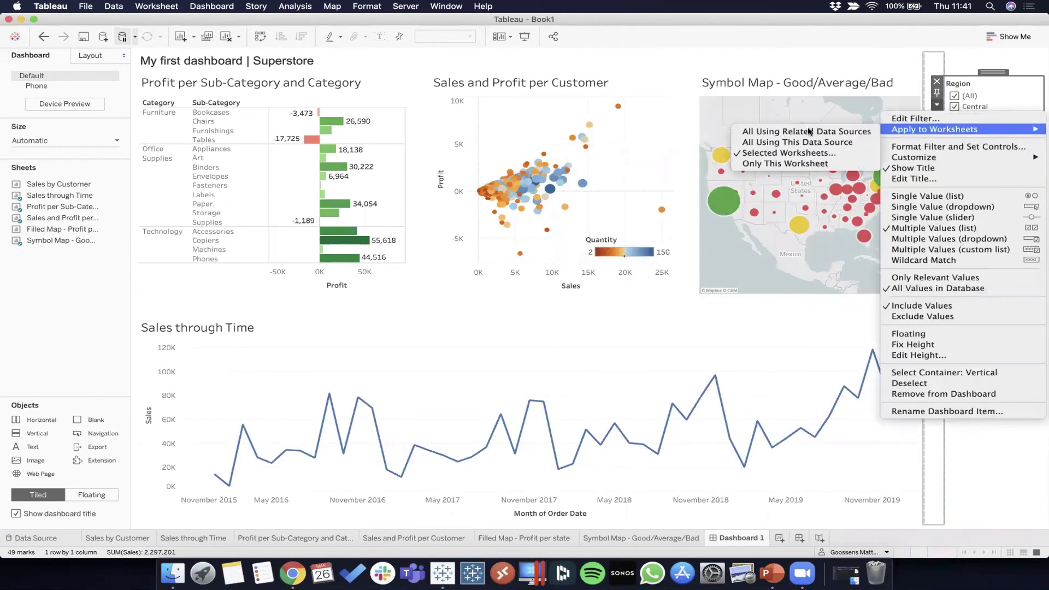
{"action": "left_click", "coordinate": [849, 141]}
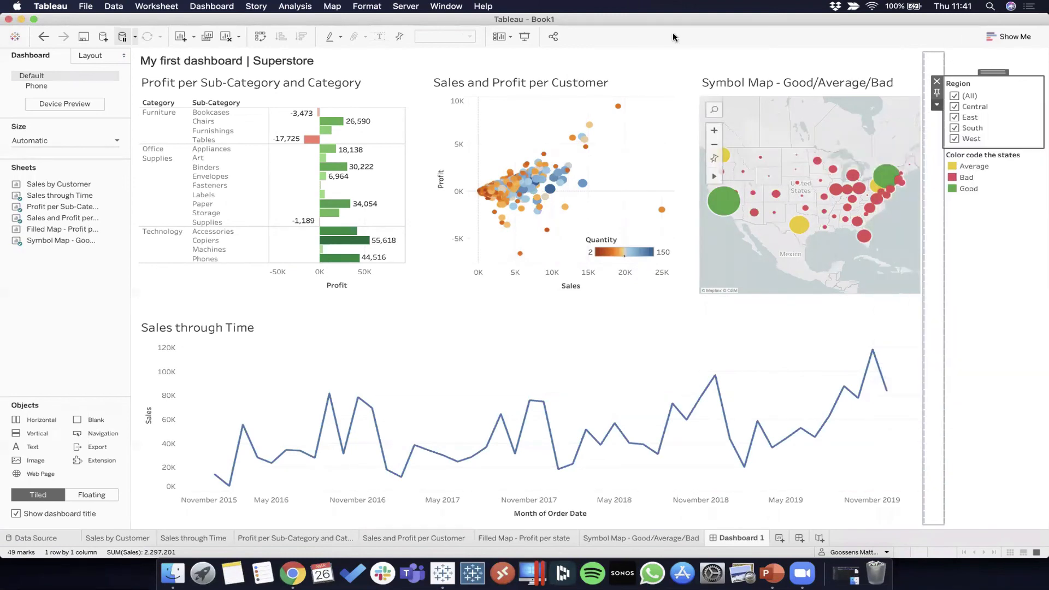
Check the Region filter across all charts by excluding Central, East and South, and restore all regions.
{"action": "left_click", "coordinate": [955, 107]}
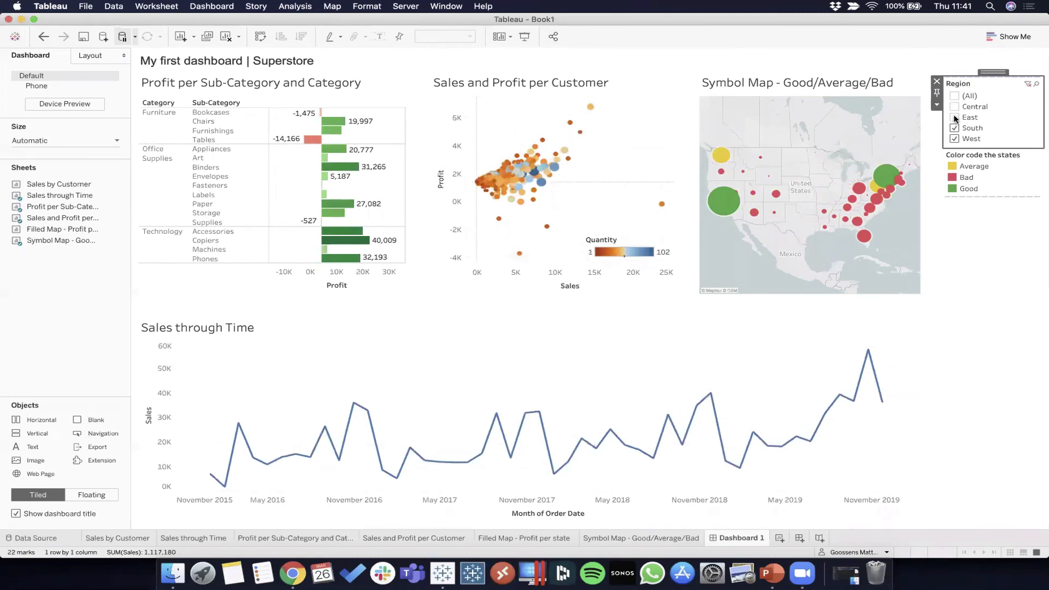
{"action": "left_click", "coordinate": [954, 117]}
{"action": "left_click", "coordinate": [954, 128]}
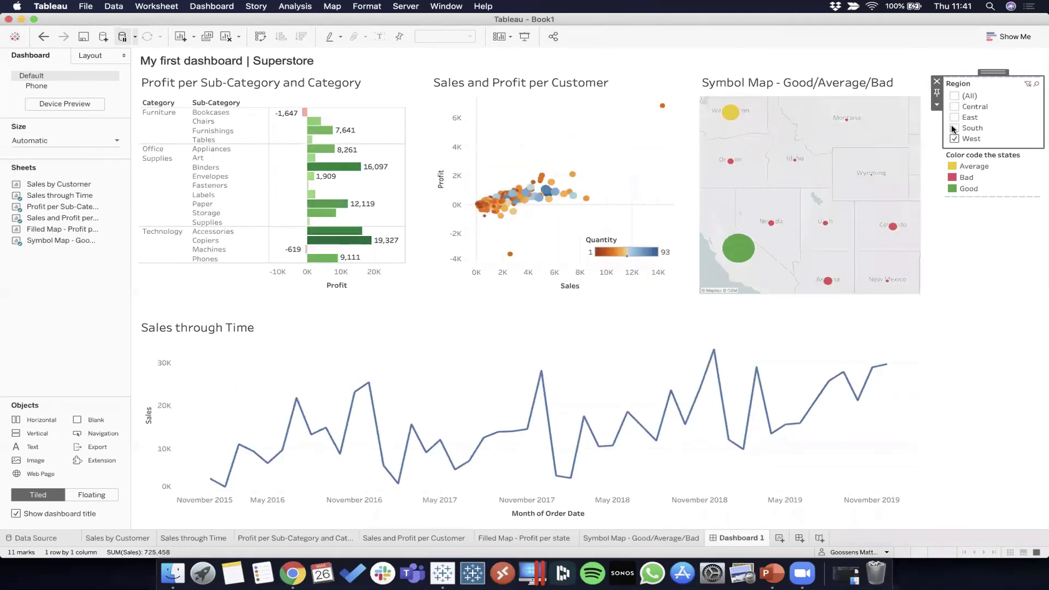
{"action": "left_click", "coordinate": [955, 97]}
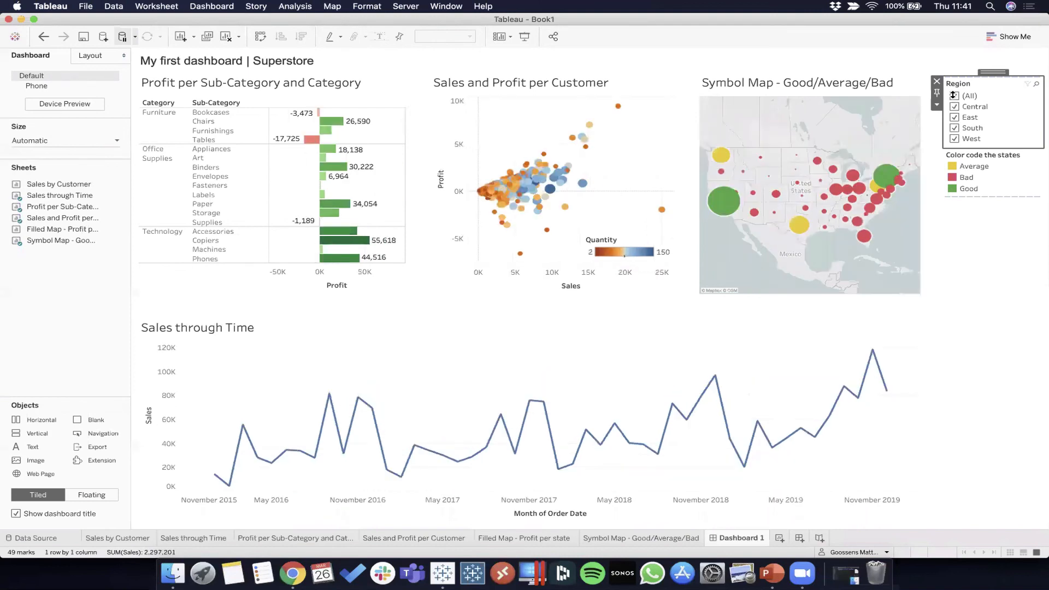
{"action": "left_click", "coordinate": [962, 54]}
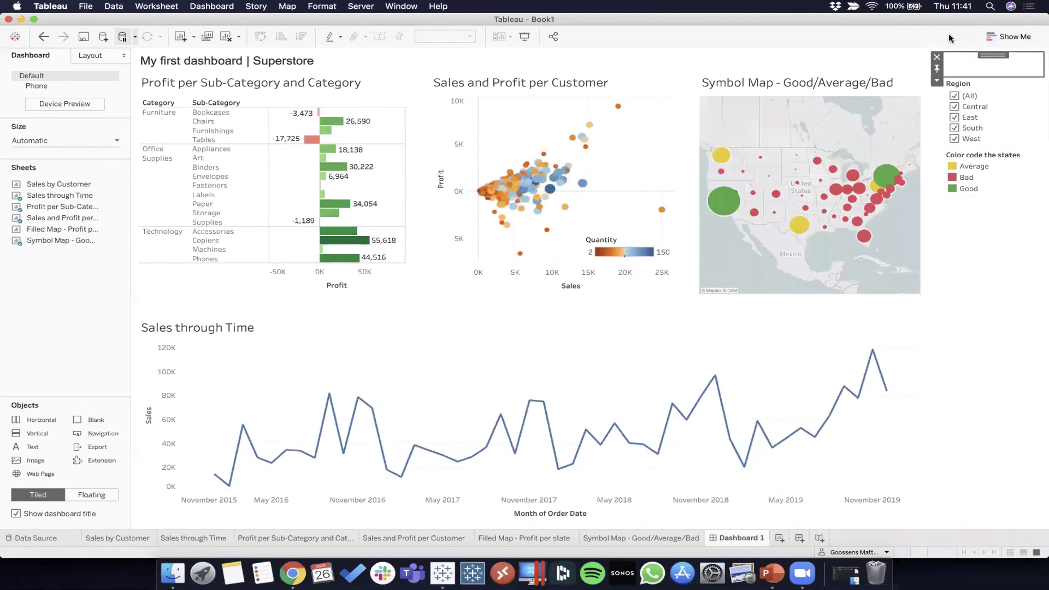
Select and deselect the Chairs, Tables and Appliances bars in the profit chart to check whether the other charts respond.
{"action": "left_click", "coordinate": [322, 122]}
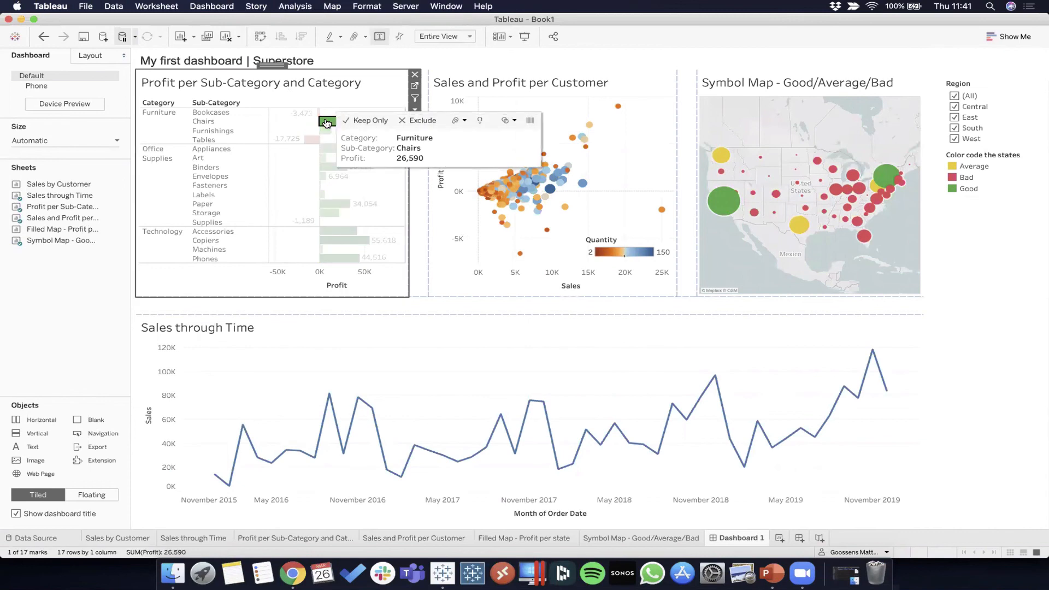
{"action": "left_click", "coordinate": [308, 141]}
{"action": "left_click", "coordinate": [309, 141]}
{"action": "left_click", "coordinate": [325, 150]}
{"action": "left_click", "coordinate": [324, 151]}
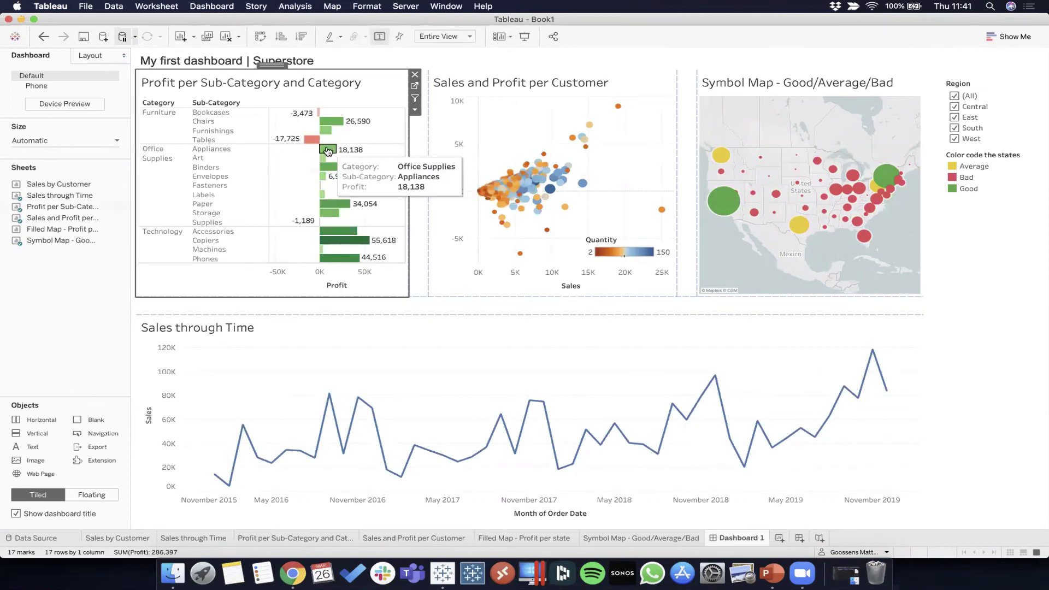
{"action": "left_click", "coordinate": [311, 141]}
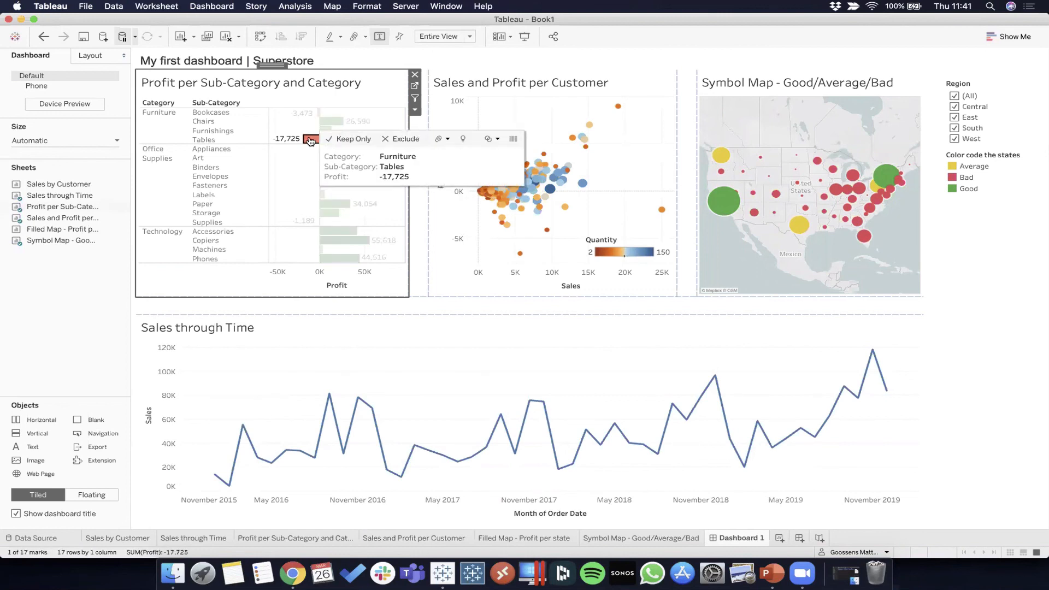
{"action": "left_click", "coordinate": [310, 140]}
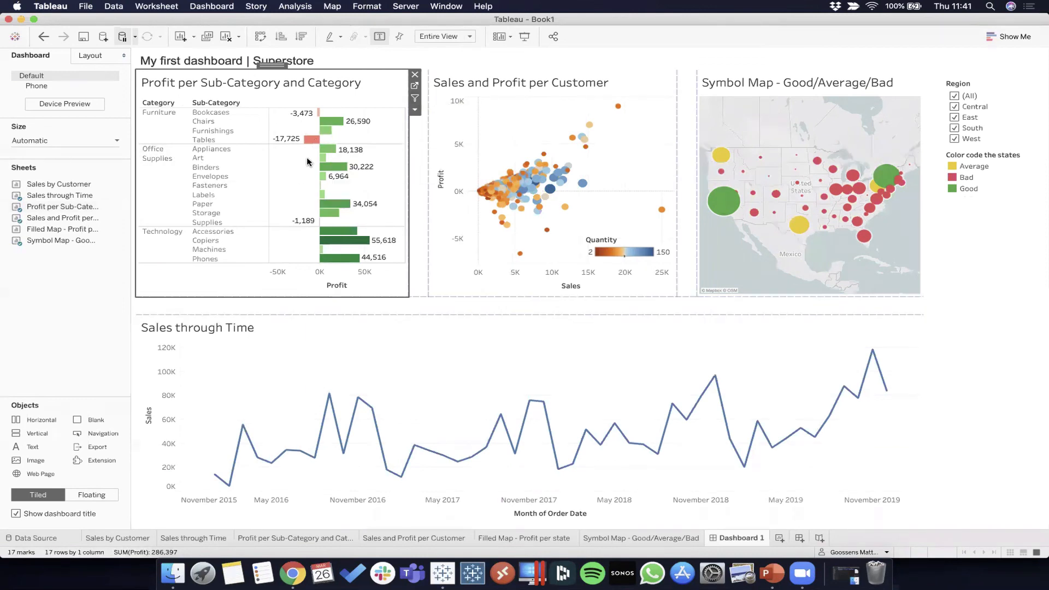
{"action": "left_click", "coordinate": [310, 142]}
{"action": "left_click", "coordinate": [310, 142]}
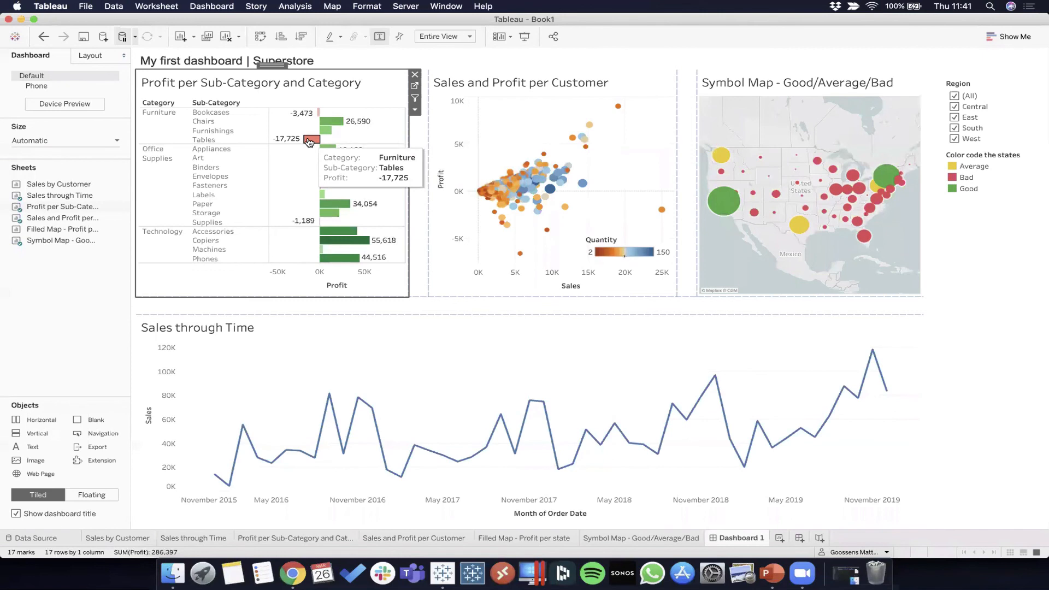
Enable the Profit per Sub-Category and Category chart to be used as a filter for the dashboard.
{"action": "left_click", "coordinate": [415, 111]}
{"action": "left_click", "coordinate": [417, 111]}
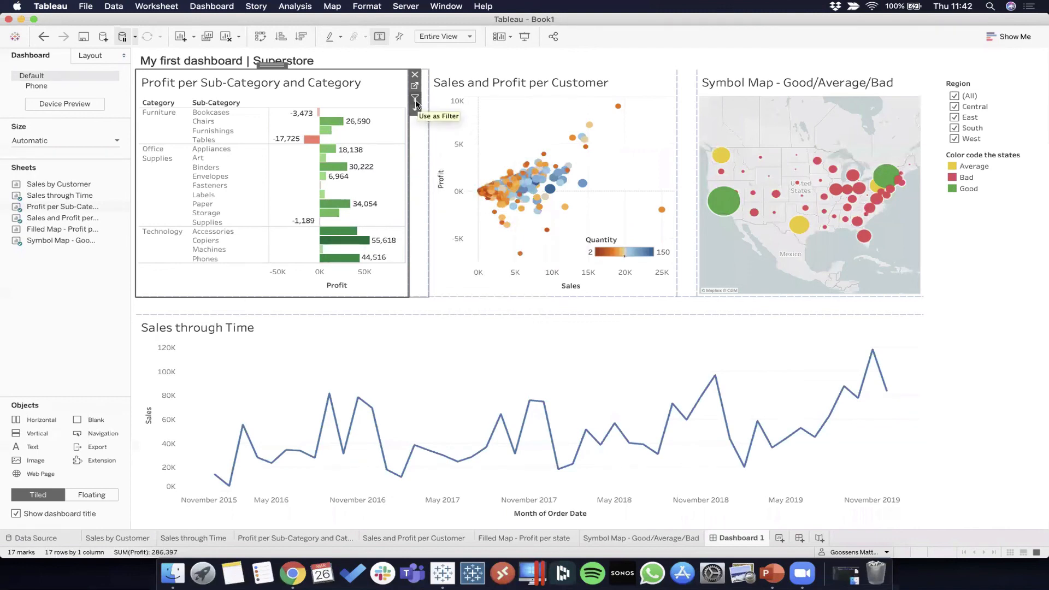
{"action": "left_click", "coordinate": [416, 100]}
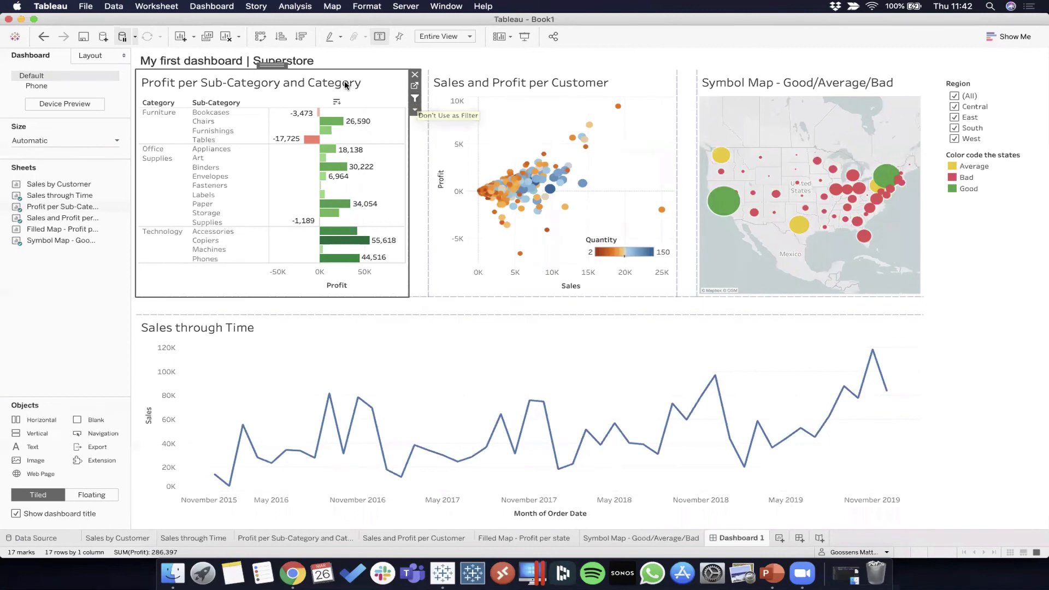
Test the profit chart as a filter by selecting the Tables, Binders and Paper bars in turn.
{"action": "left_click", "coordinate": [307, 143]}
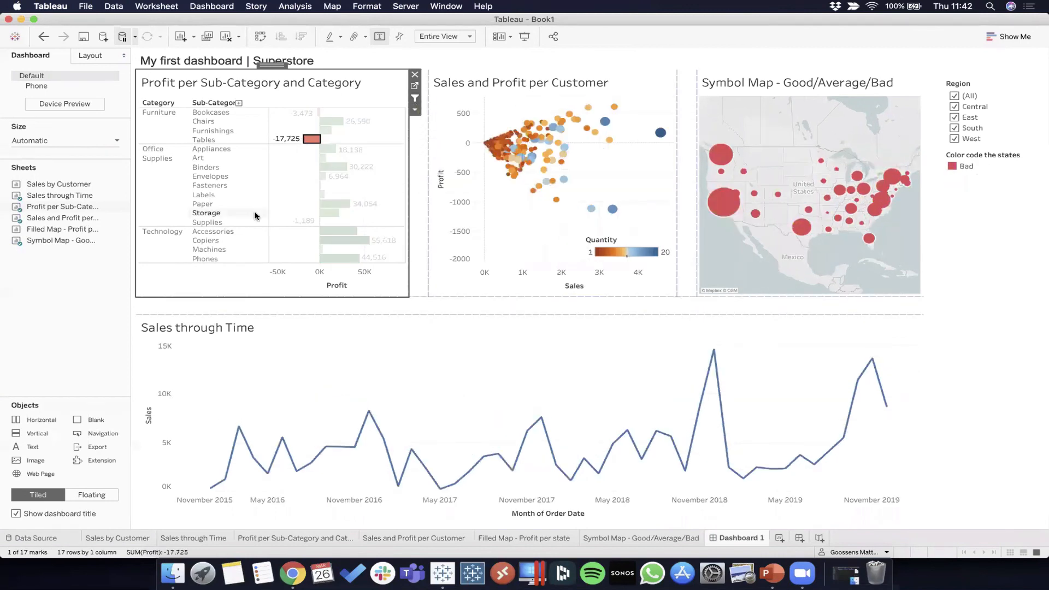
{"action": "left_click", "coordinate": [331, 166]}
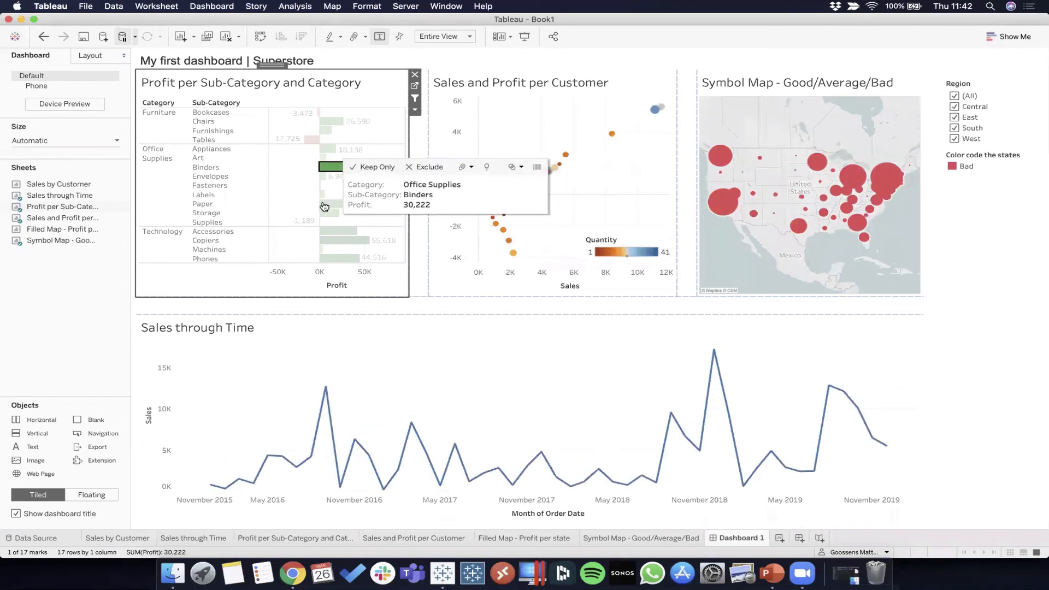
{"action": "left_click", "coordinate": [326, 204]}
{"action": "left_click", "coordinate": [325, 206]}
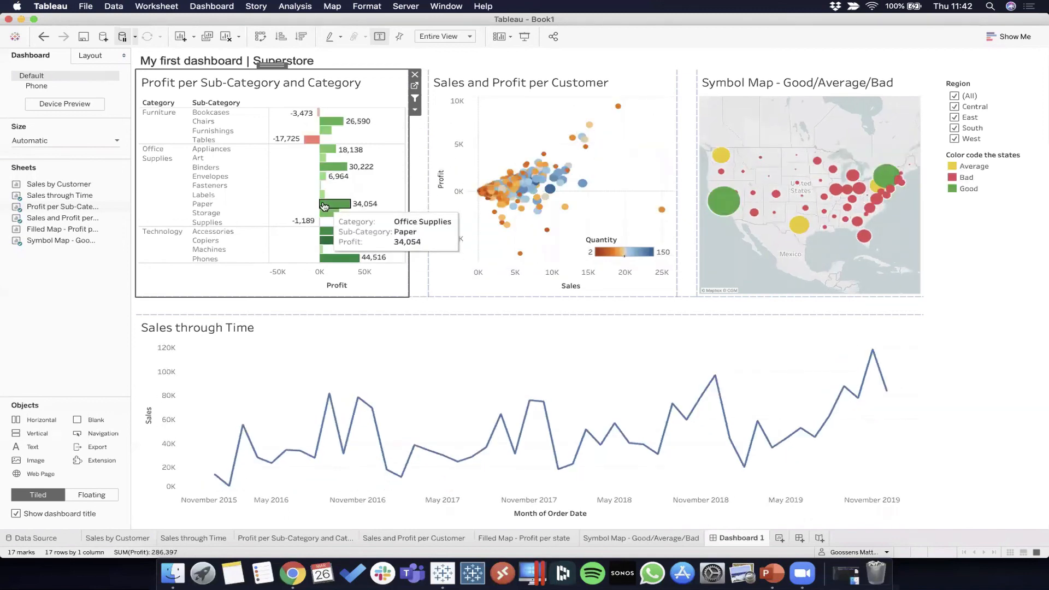
{"action": "left_click", "coordinate": [336, 206]}
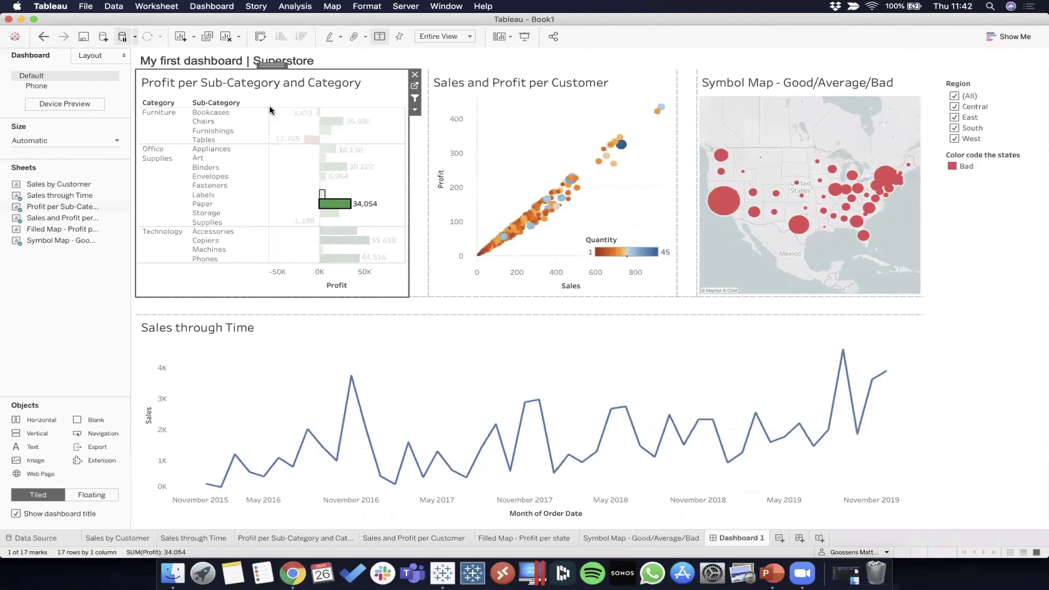
{"action": "left_click", "coordinate": [310, 140]}
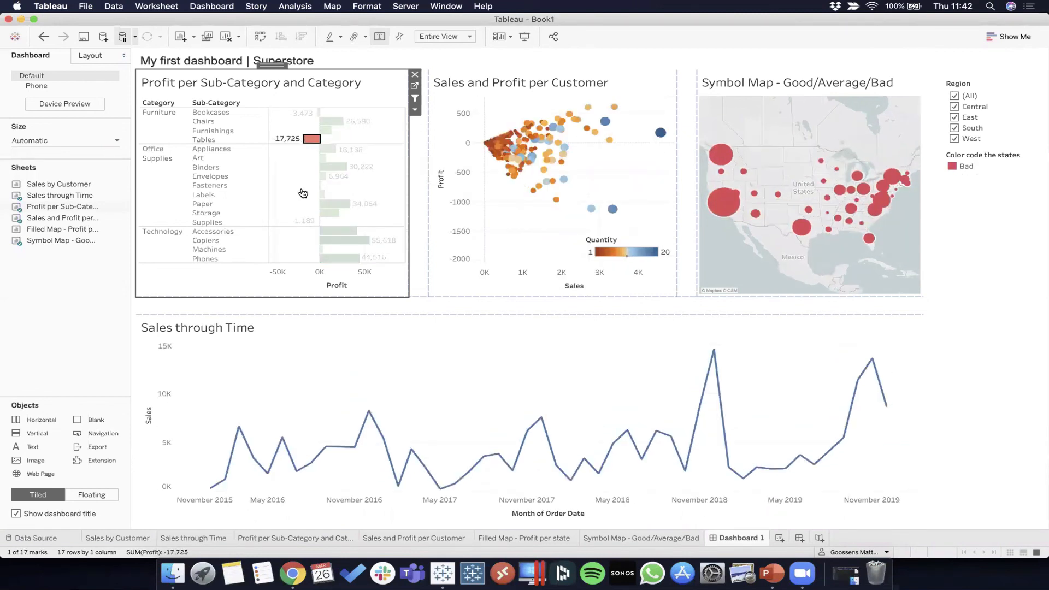
{"action": "left_click", "coordinate": [342, 205]}
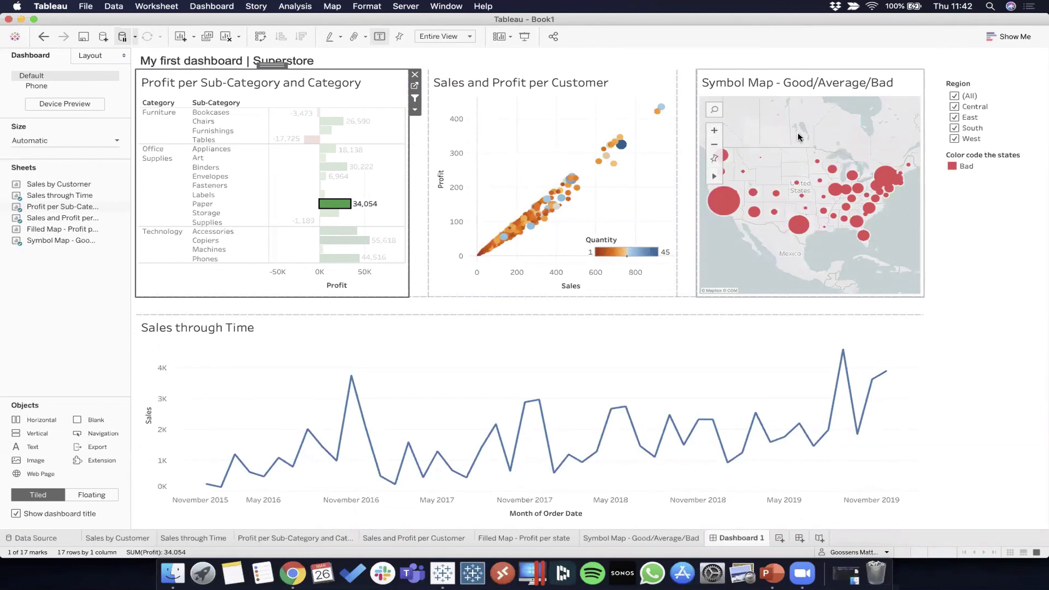
Examine the state map filtered to the Paper sub-category and clear the Paper selection.
{"action": "mouse_move", "coordinate": [729, 201]}
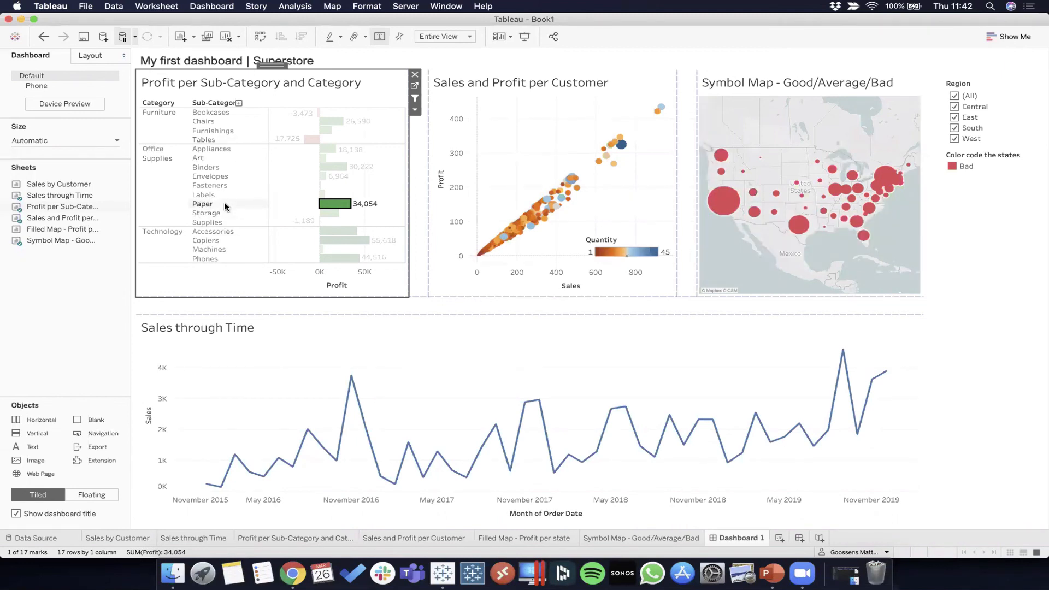
{"action": "mouse_move", "coordinate": [880, 179]}
{"action": "mouse_move", "coordinate": [327, 198]}
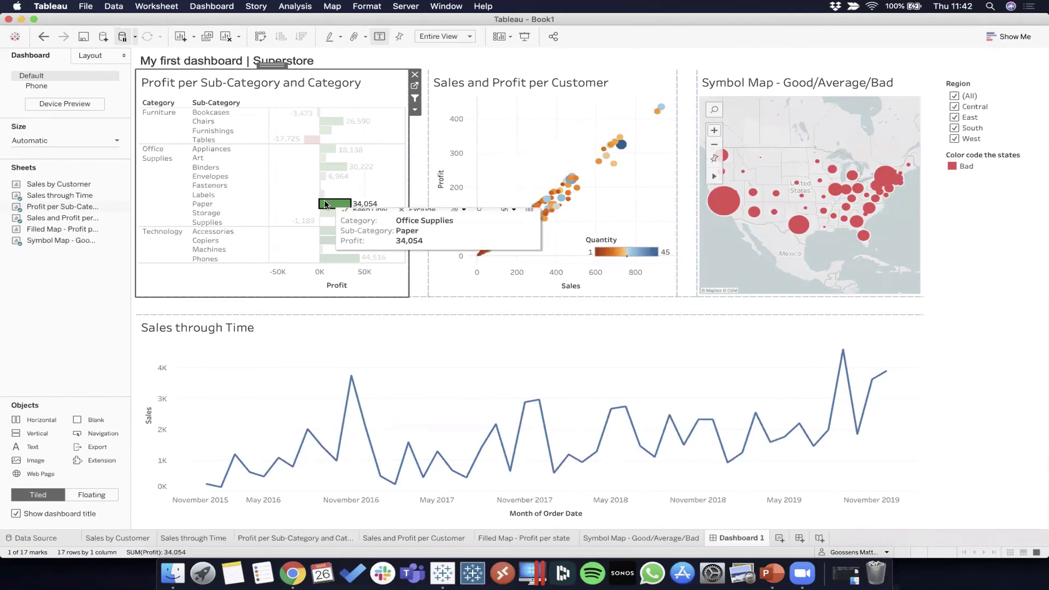
{"action": "left_click", "coordinate": [324, 205]}
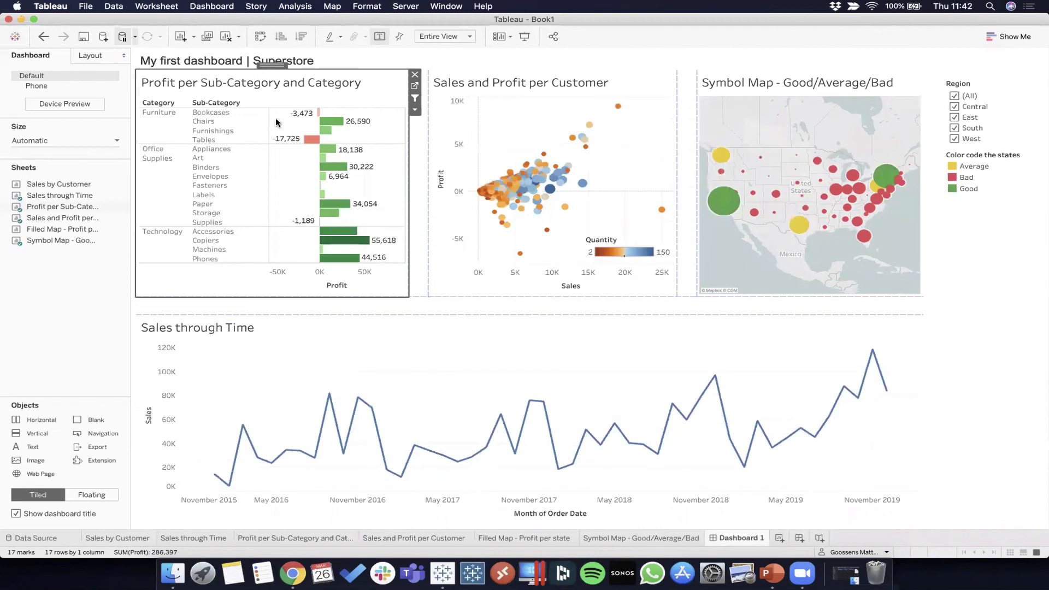
Test filtering by multiple sub-categories by selecting the bars from Chairs through Storage together in the profit chart.
{"action": "left_click_drag", "start_coordinate": [277, 122], "coordinate": [381, 214]}
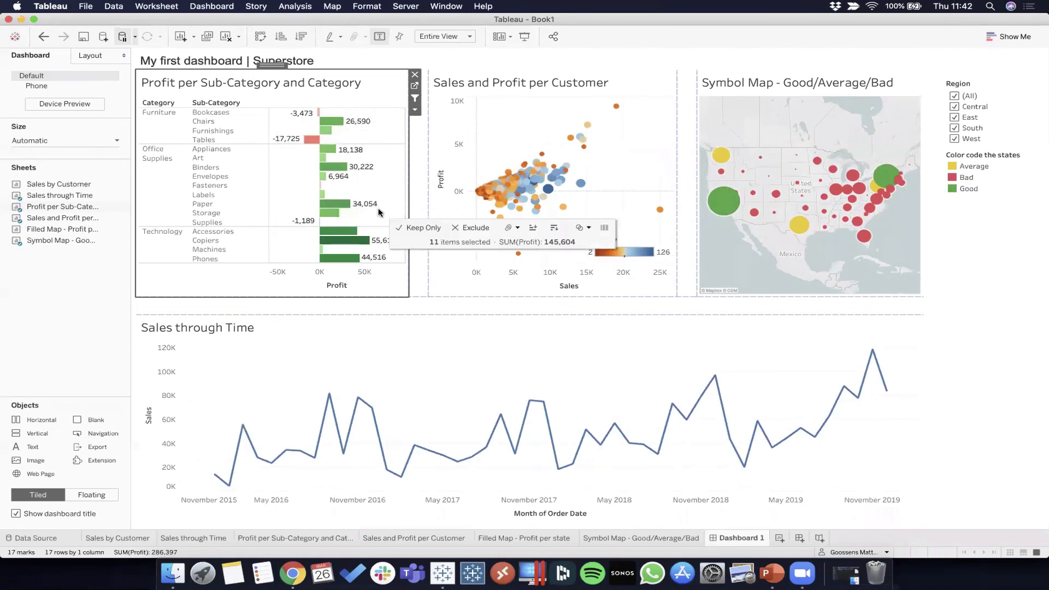